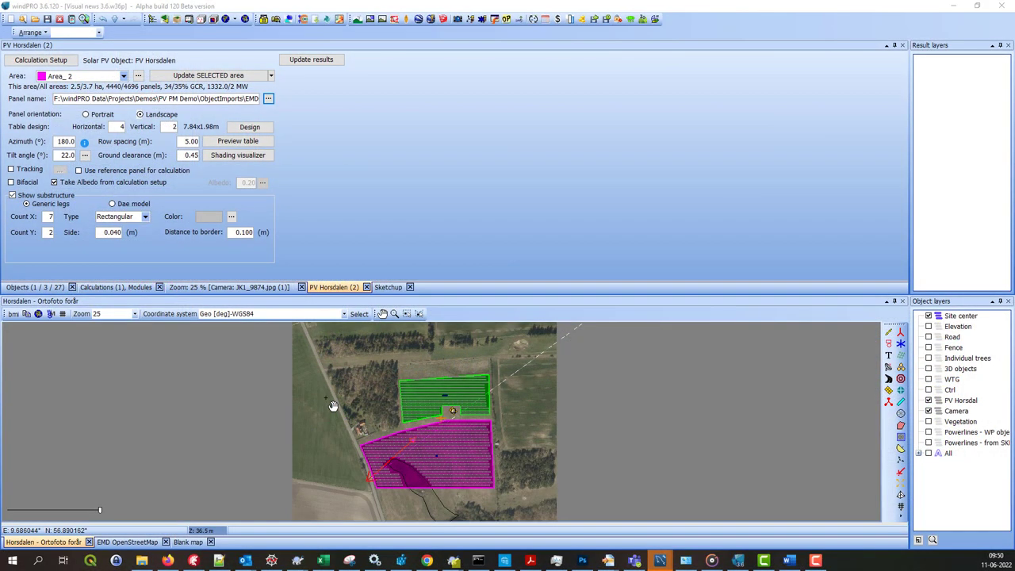
- Pan the Horsdalen orthophoto map slightly to the left with the hand tool
left_click_drag(333, 409, 313, 405)
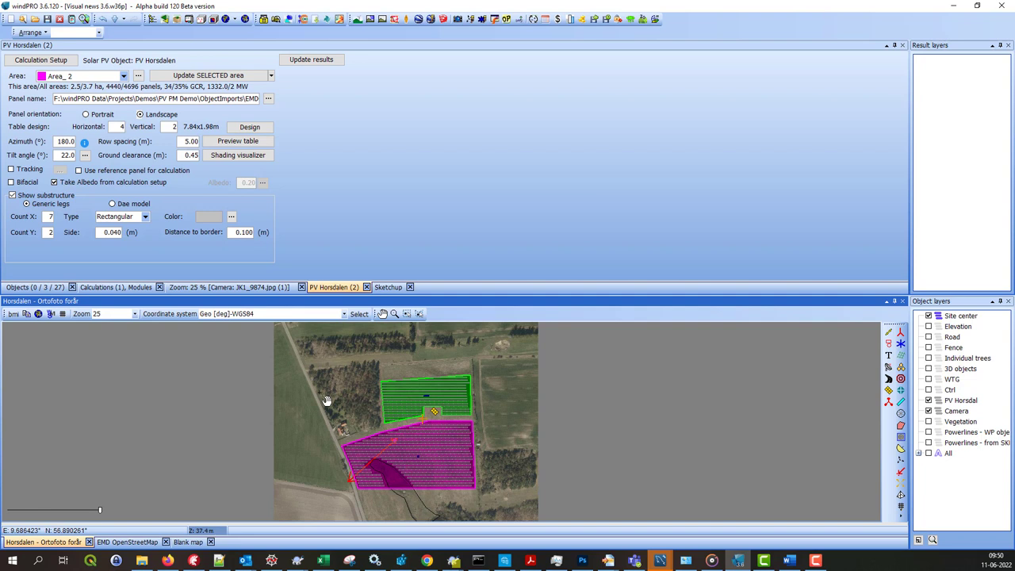
- Toggle the substructure from Dae model back to Generic legs, then view the JK1_9874.jpg photomontage
left_click(117, 232)
left_click(113, 204)
left_click(61, 206)
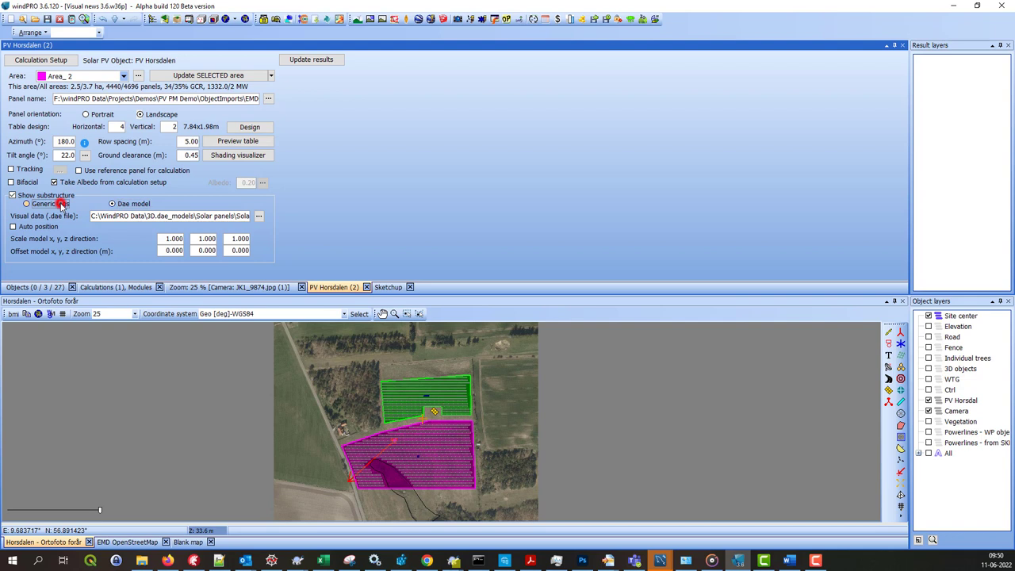
left_click(46, 232)
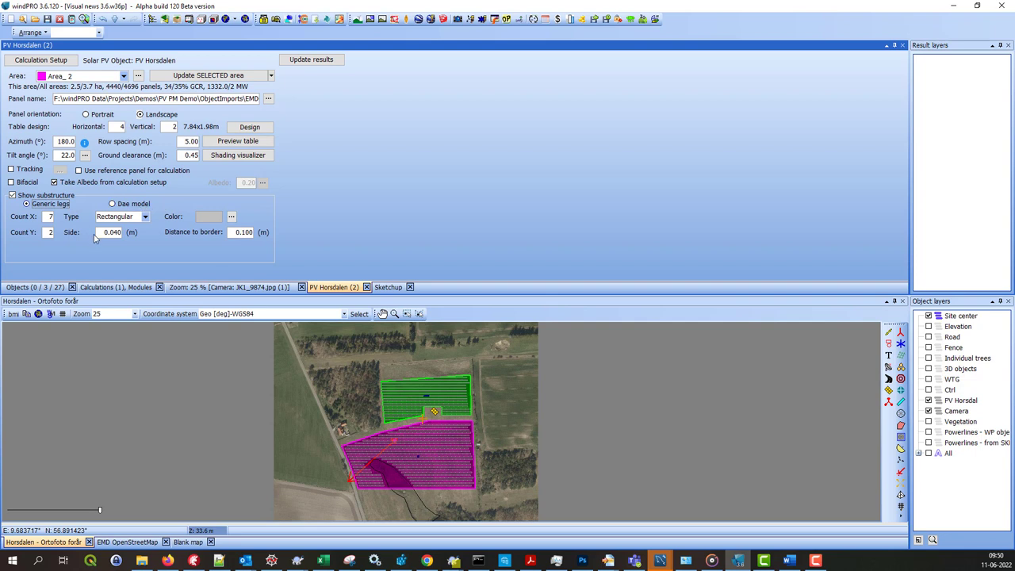
left_click(206, 287)
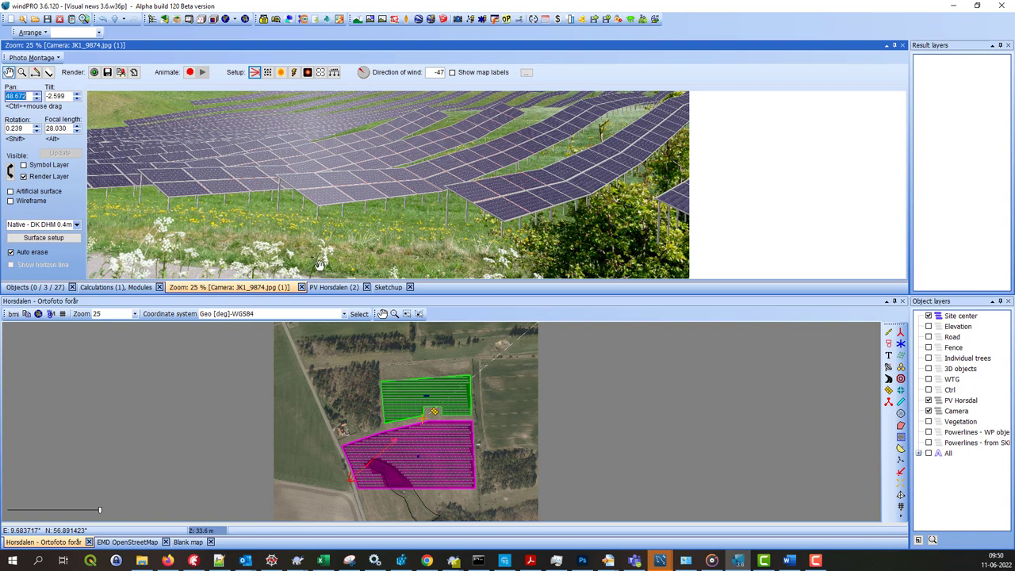
left_click(334, 288)
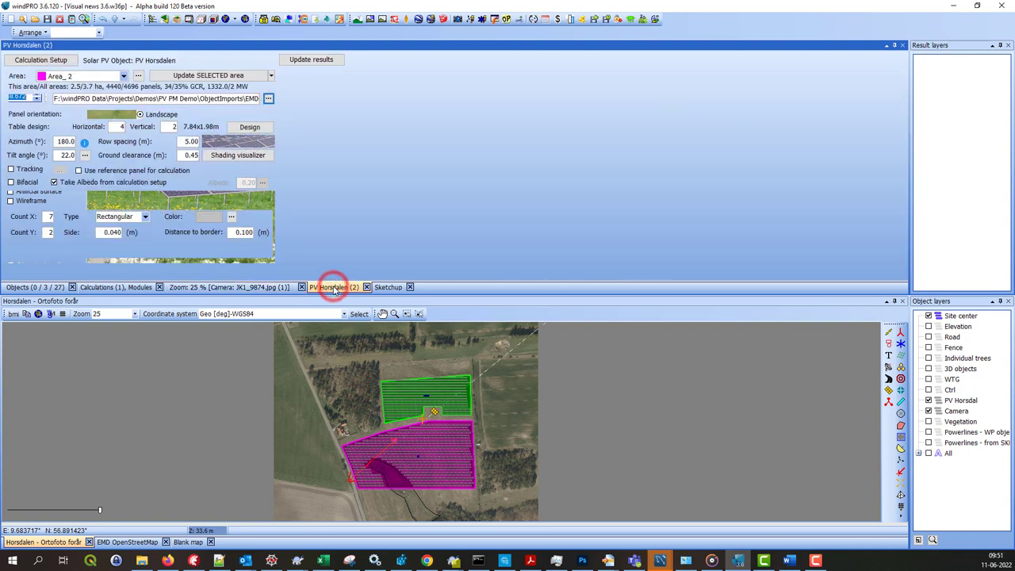
left_click(268, 99)
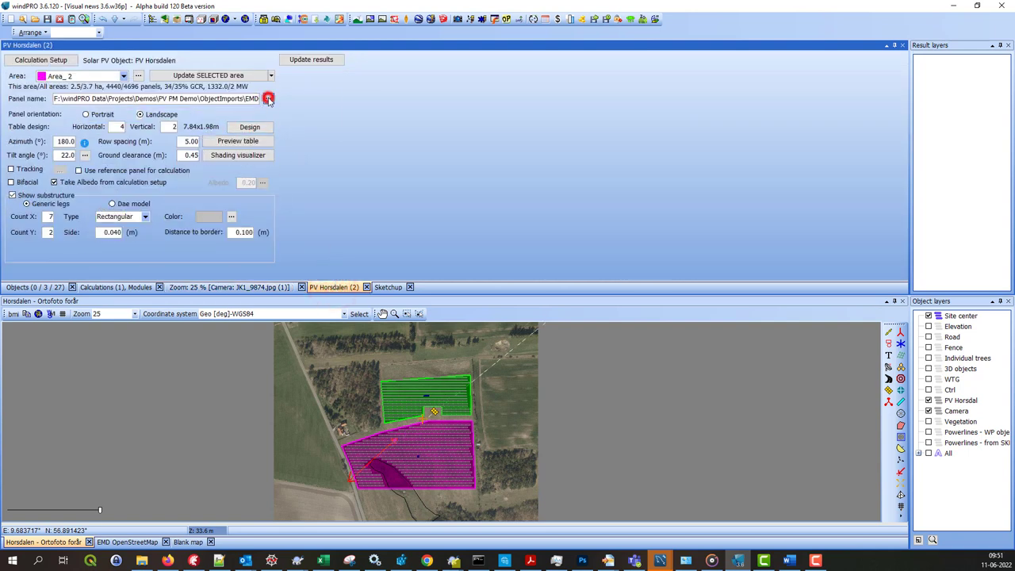
left_click(295, 129)
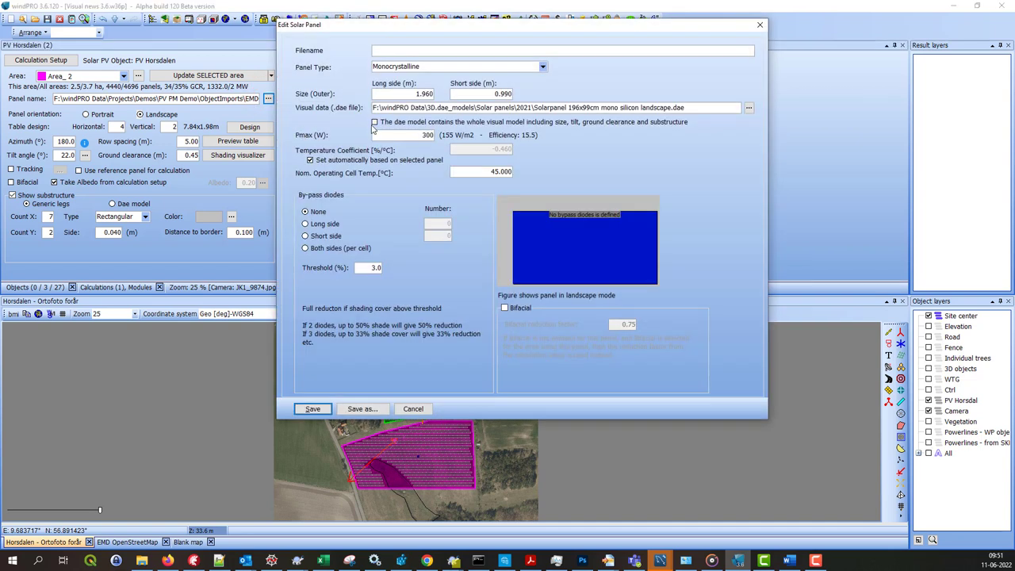
left_click(375, 122)
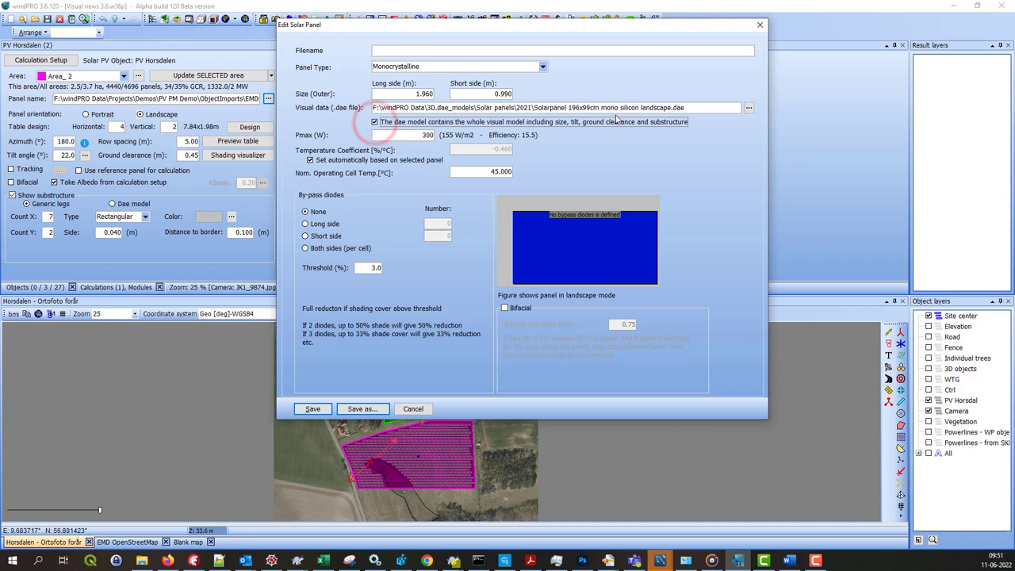
left_click_drag(698, 107, 363, 103)
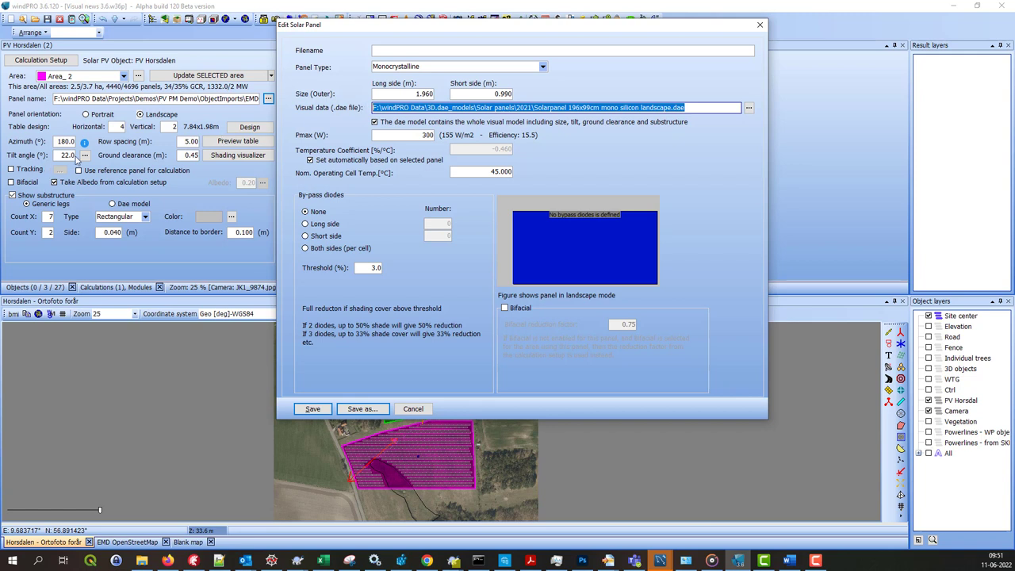
double_click(400, 95)
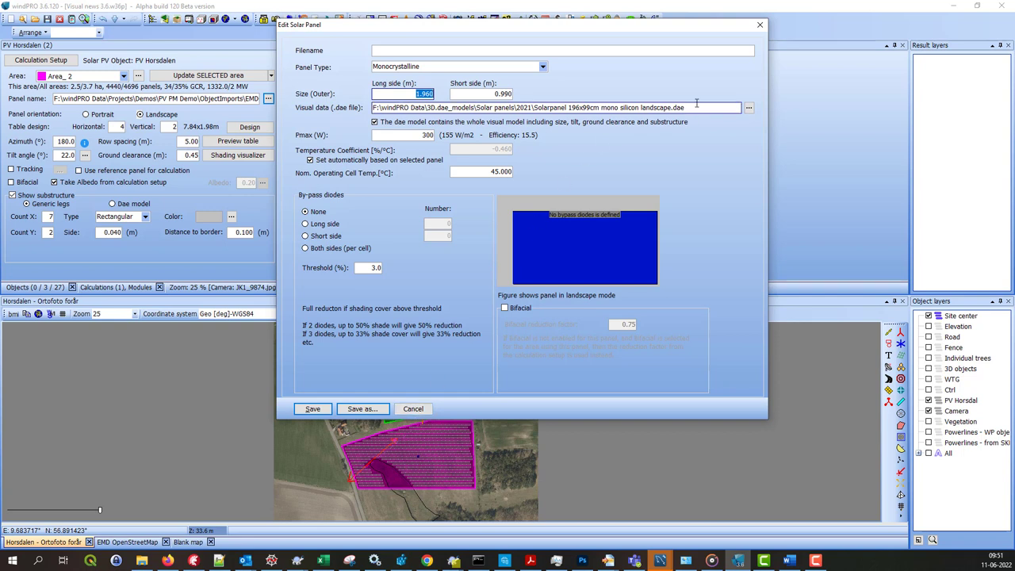
left_click_drag(373, 107, 695, 103)
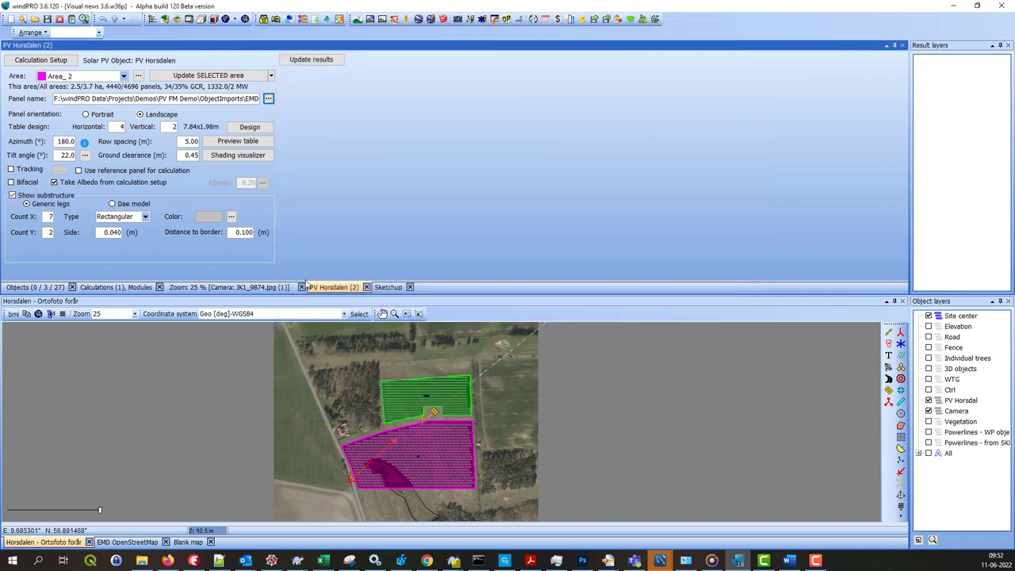
- Open the VISUAL calculation's Result to file window from Calculations, then close it unchanged
left_click(127, 288)
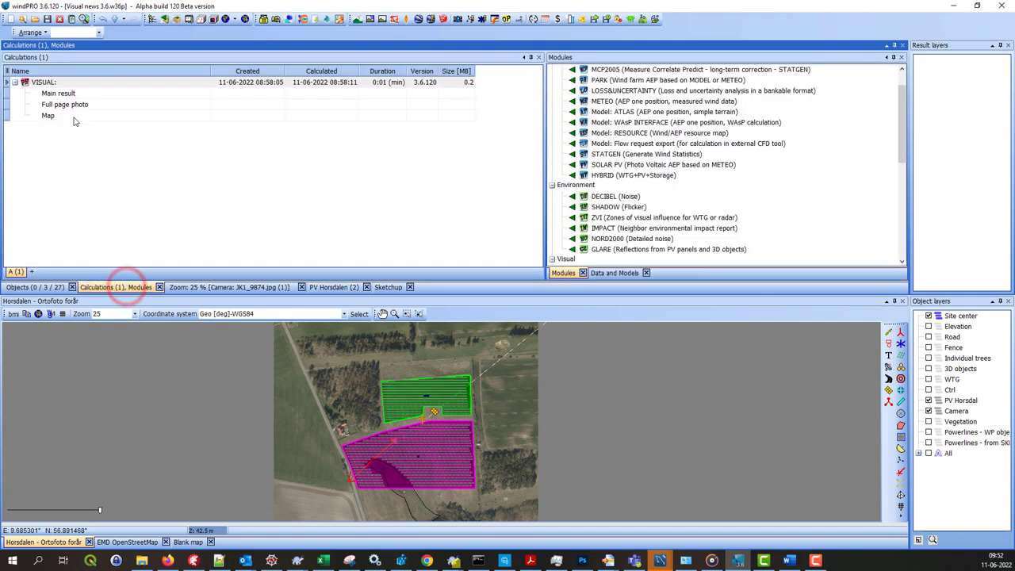
right_click(44, 84)
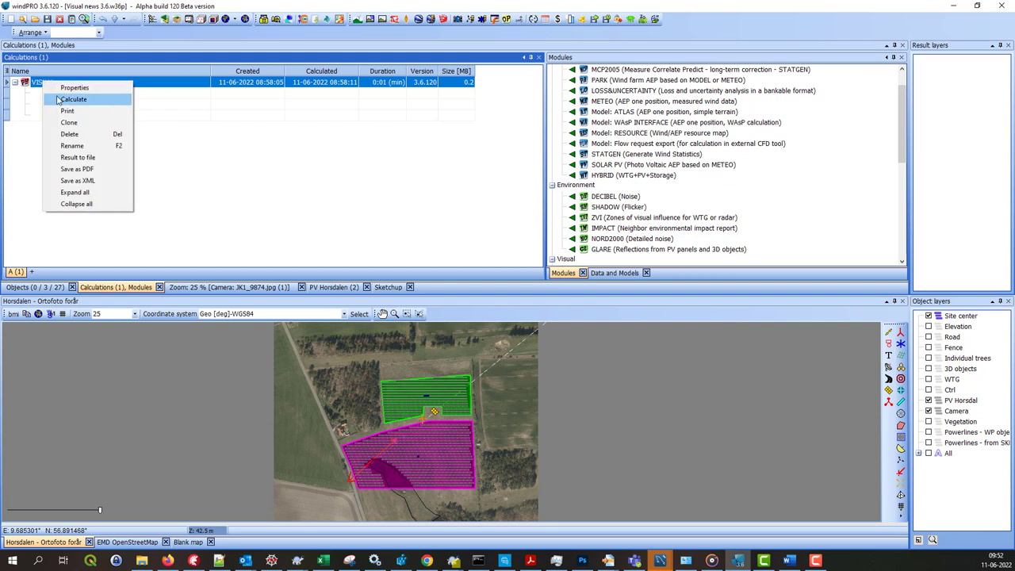
left_click(106, 158)
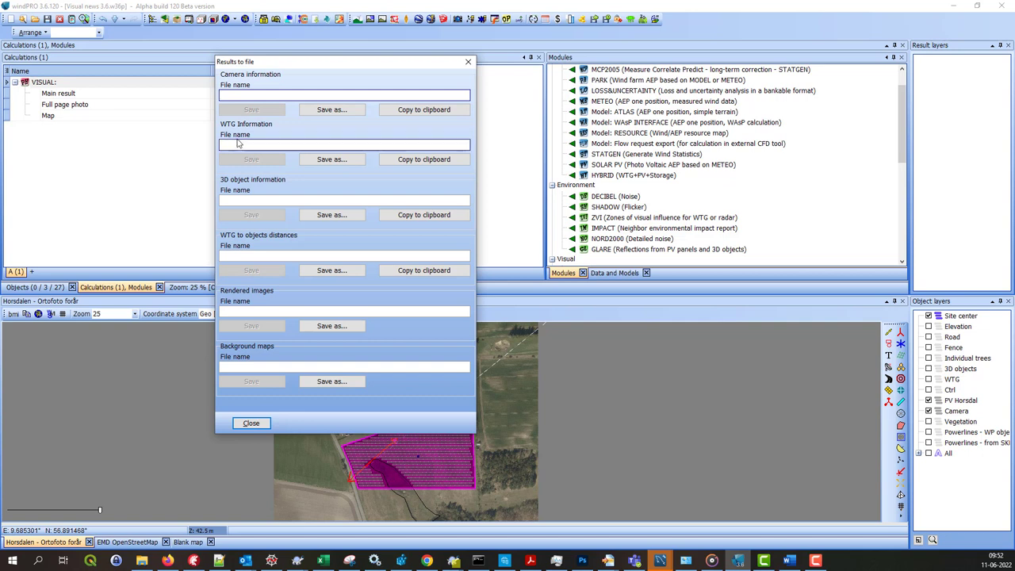
left_click_drag(376, 64, 397, 61)
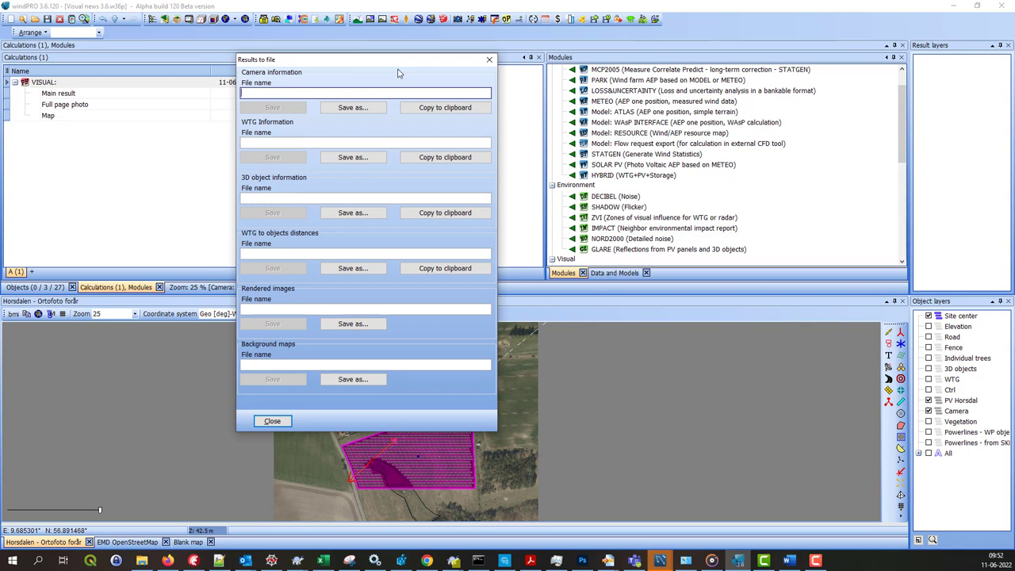
left_click(272, 420)
- Enable horizontal and vertical Truncate FOV in the camera object's Post processing settings
left_click(261, 287)
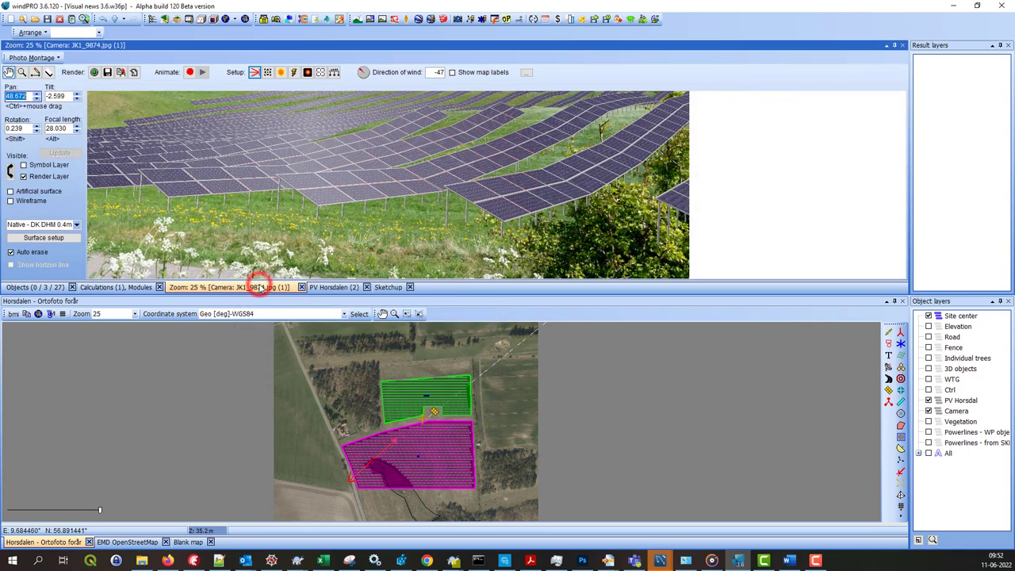
left_click(255, 72)
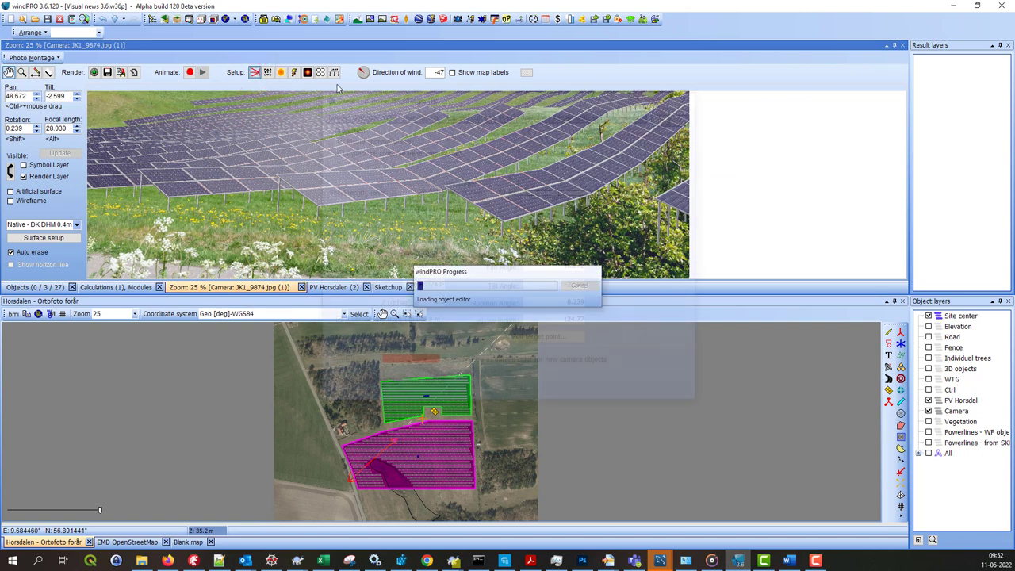
left_click(520, 118)
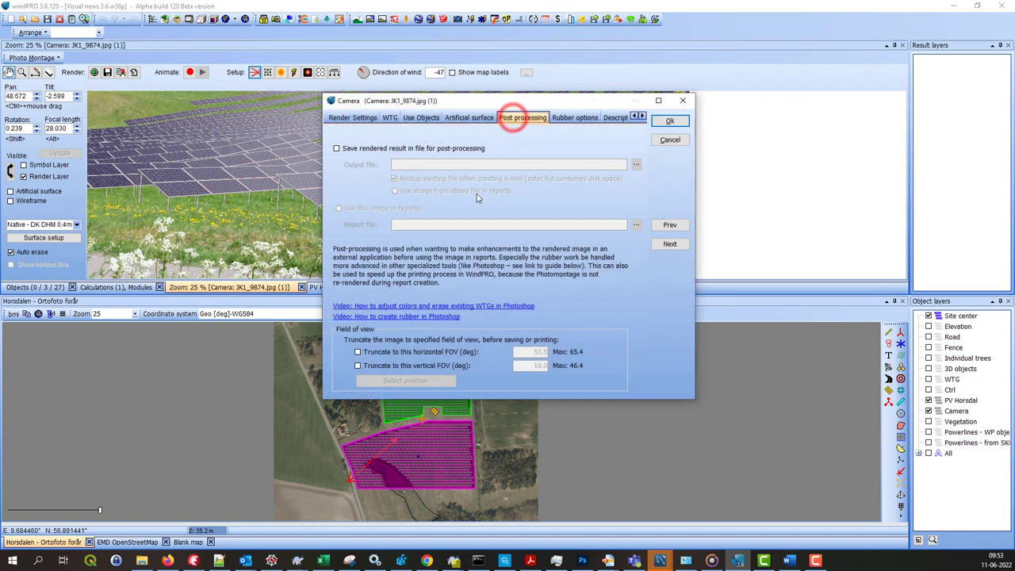
left_click(357, 351)
left_click(358, 366)
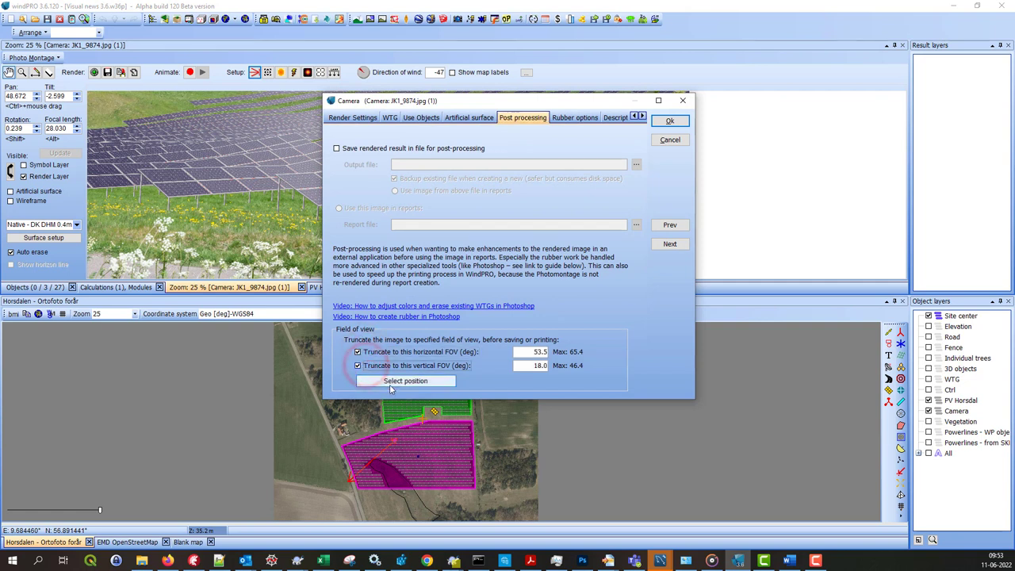
left_click(386, 382)
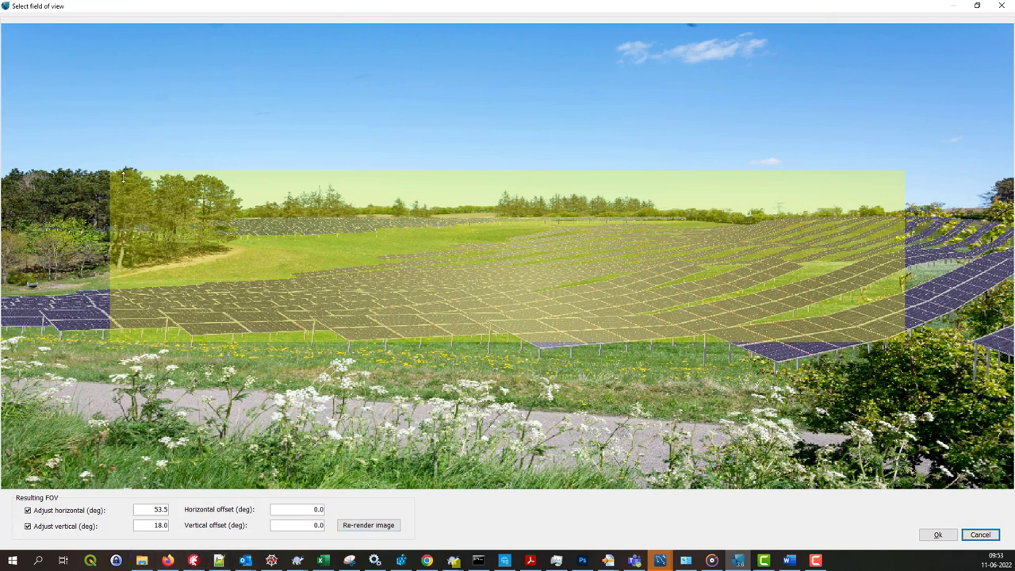
- Fit the yellow frame to 34.4° by 8.5° with offsets -3.5° and -5.1°
left_click_drag(111, 173, 449, 242)
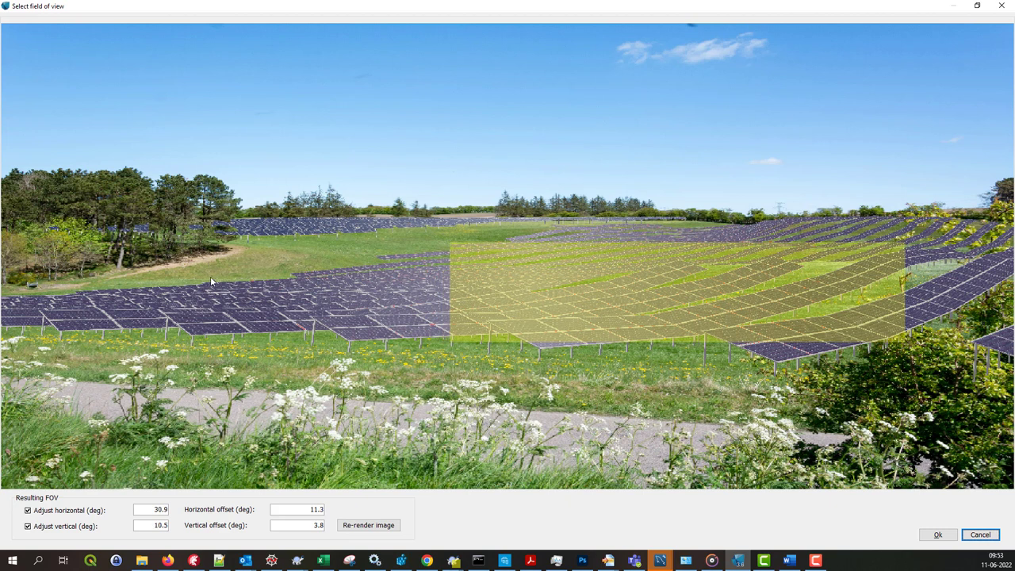
left_click_drag(552, 293, 241, 179)
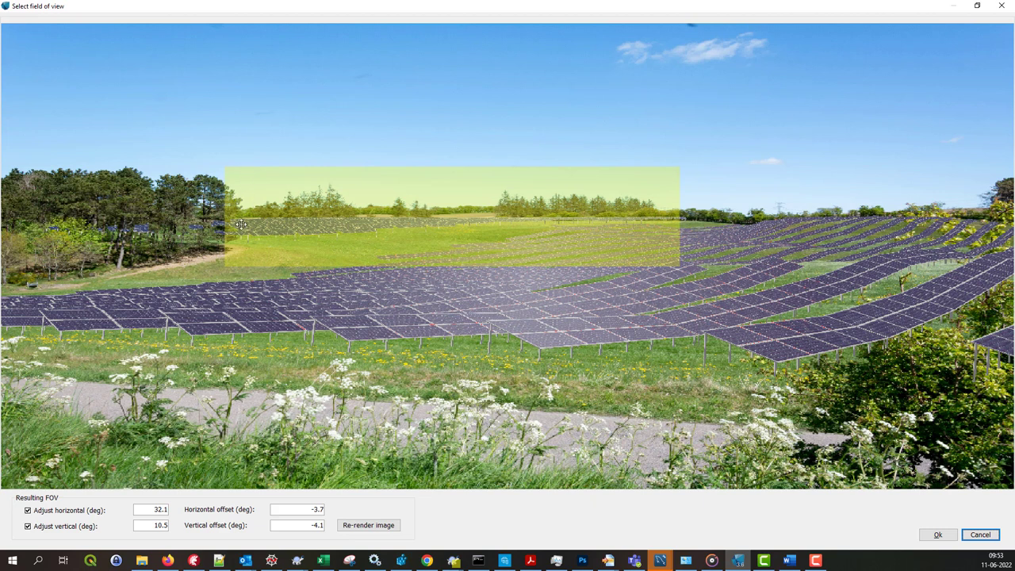
left_click_drag(230, 229, 234, 228)
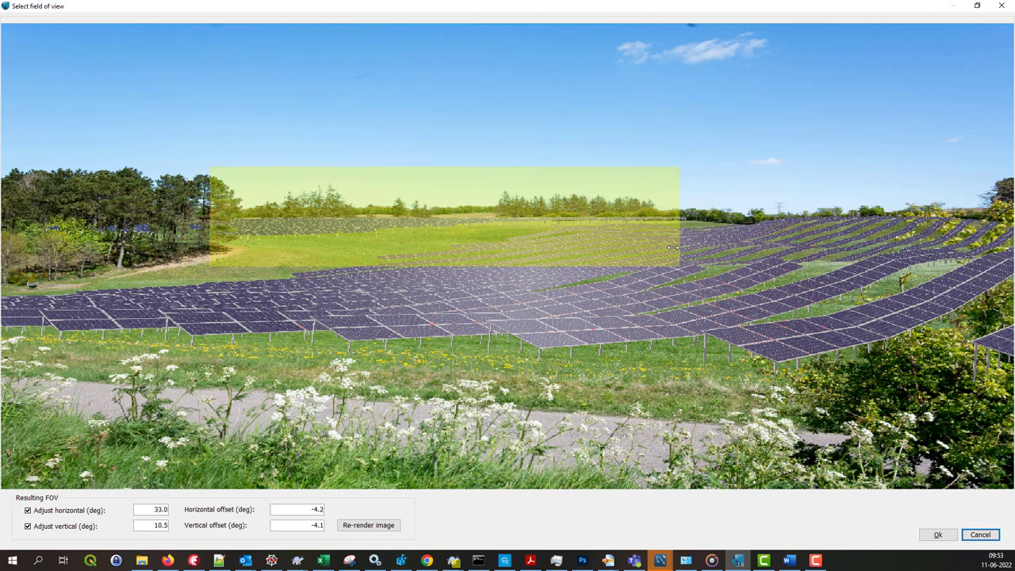
mouse_move(680, 234)
left_mouse_down()
mouse_move(707, 235)
mouse_move(698, 235)
left_mouse_up()
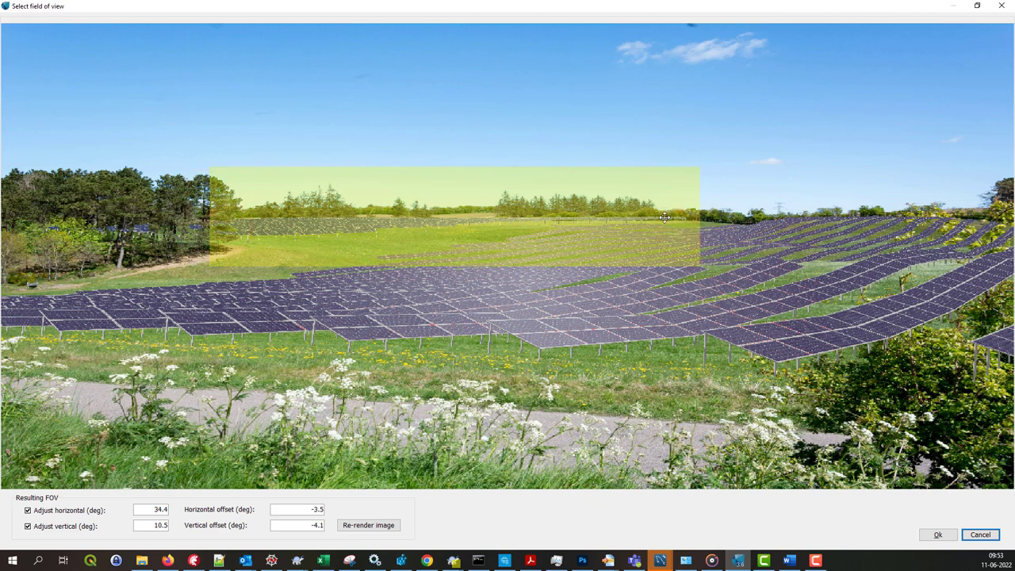
left_click_drag(480, 268, 479, 248)
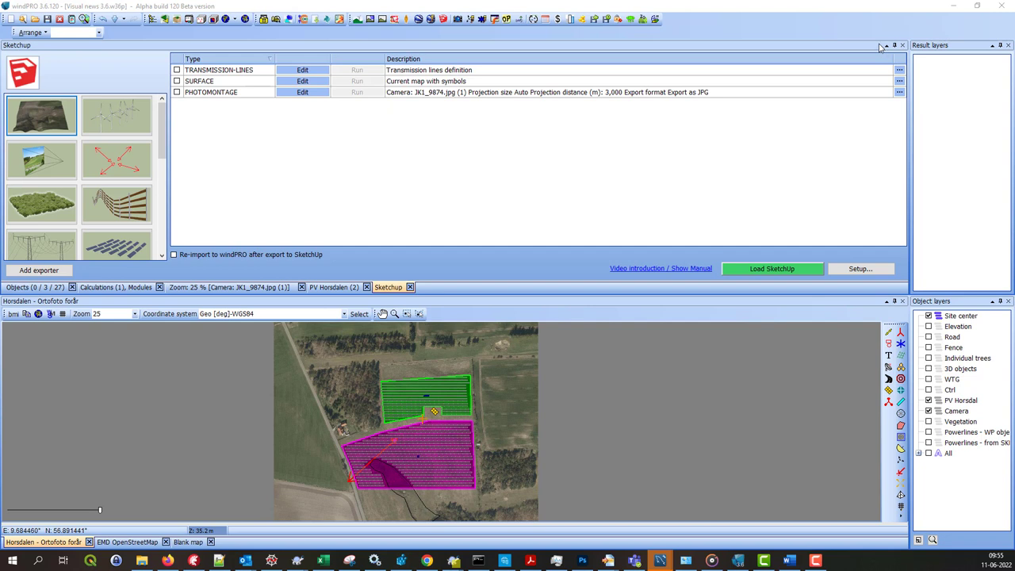
- Expand the SketchUp exporters panel to review the SURFACE and PHOTOMONTAGE rows
left_click(887, 45)
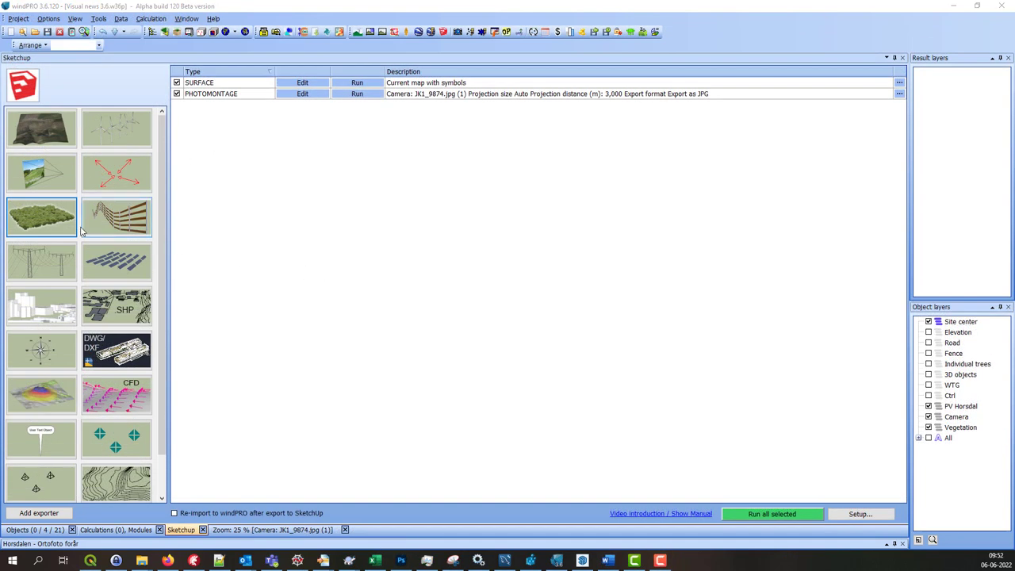
- Browse vegetation templates (Deciduous00_trees, Deciduous02, Deciduous00_mixed), cancel, and view the JK1_9874.jpg photomontage
left_click(68, 233)
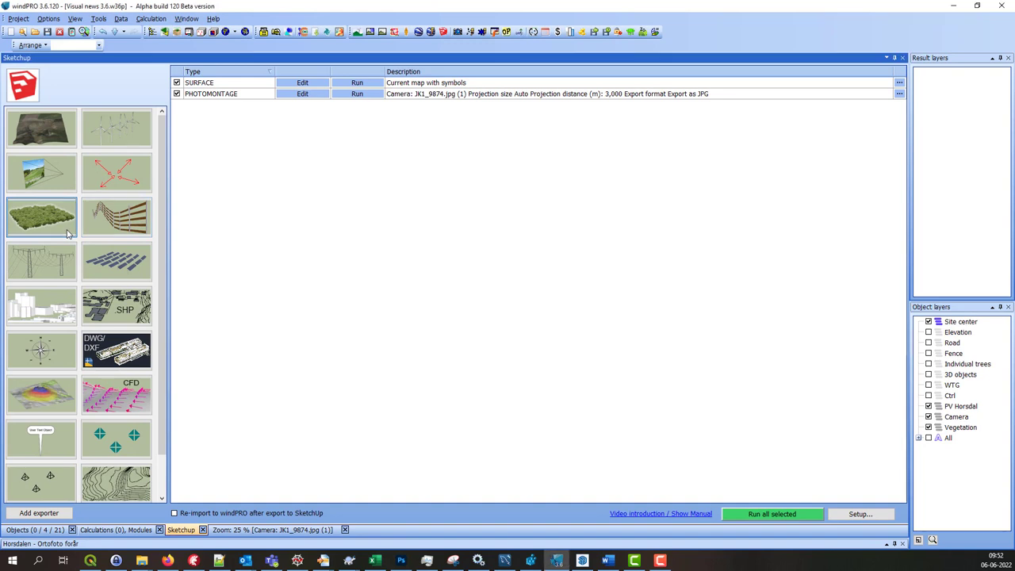
double_click(68, 233)
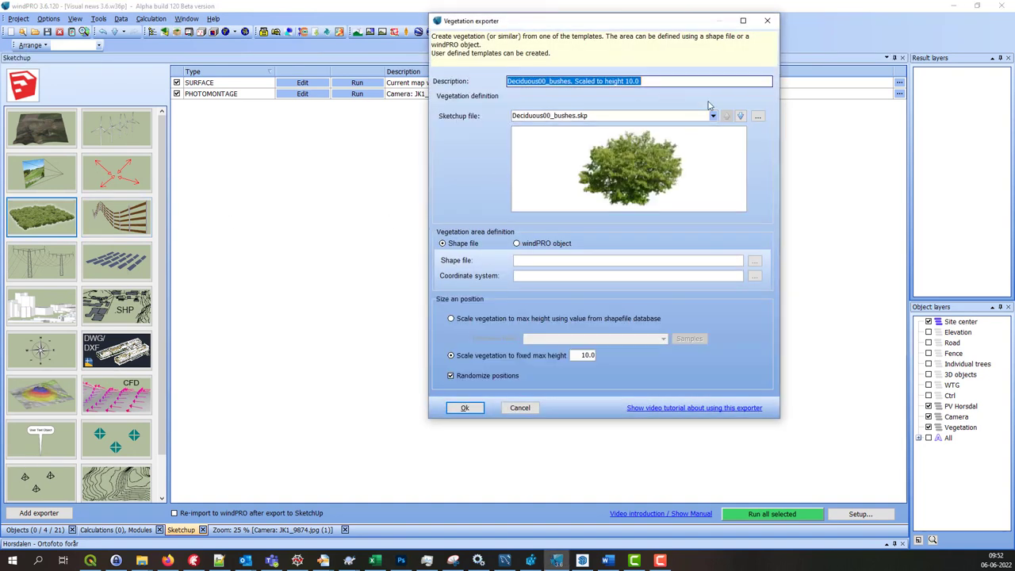
left_click(741, 116)
left_click(740, 116)
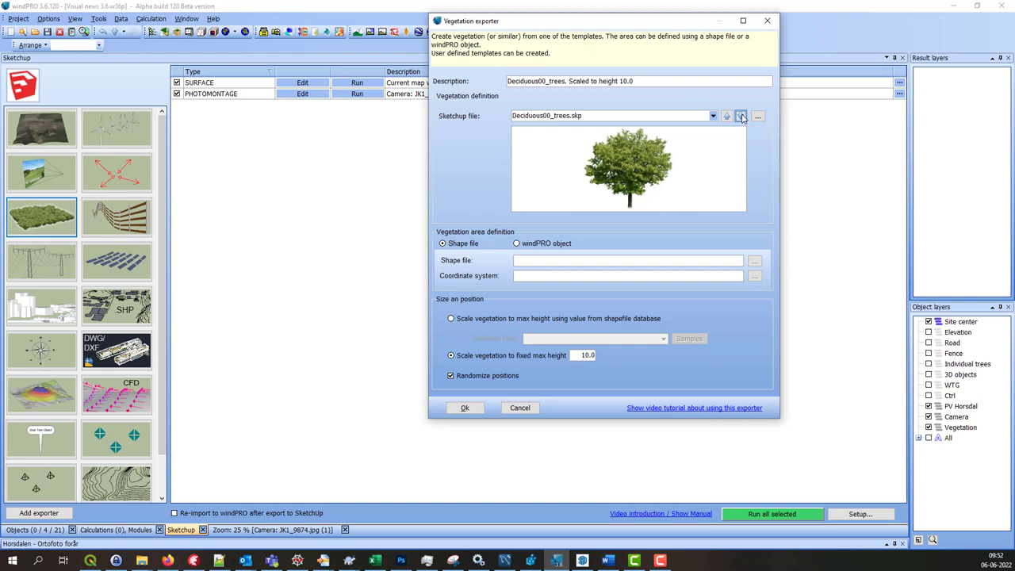
left_click(741, 115)
left_click(740, 115)
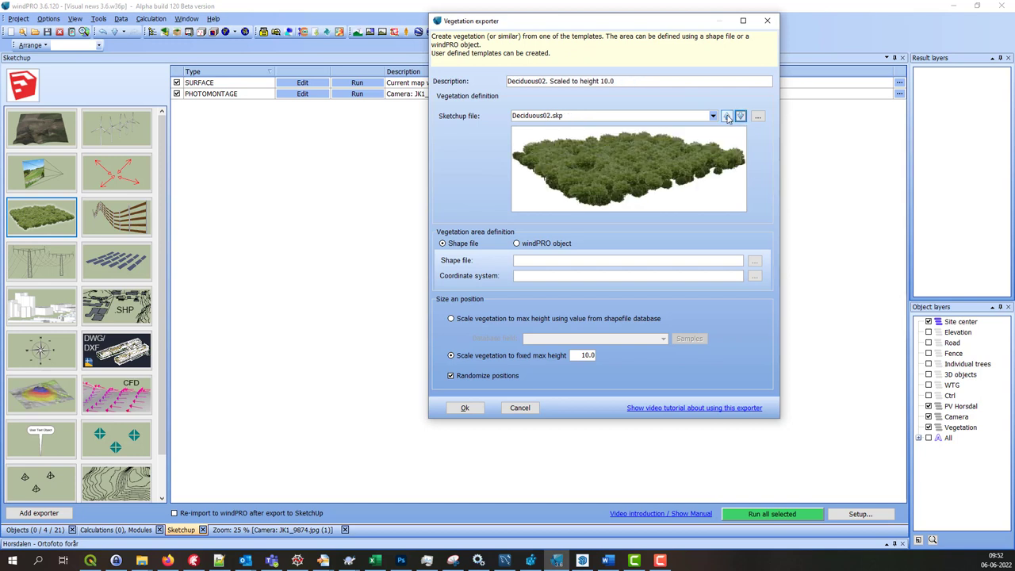
left_click(727, 116)
left_click(727, 116)
left_click(727, 116)
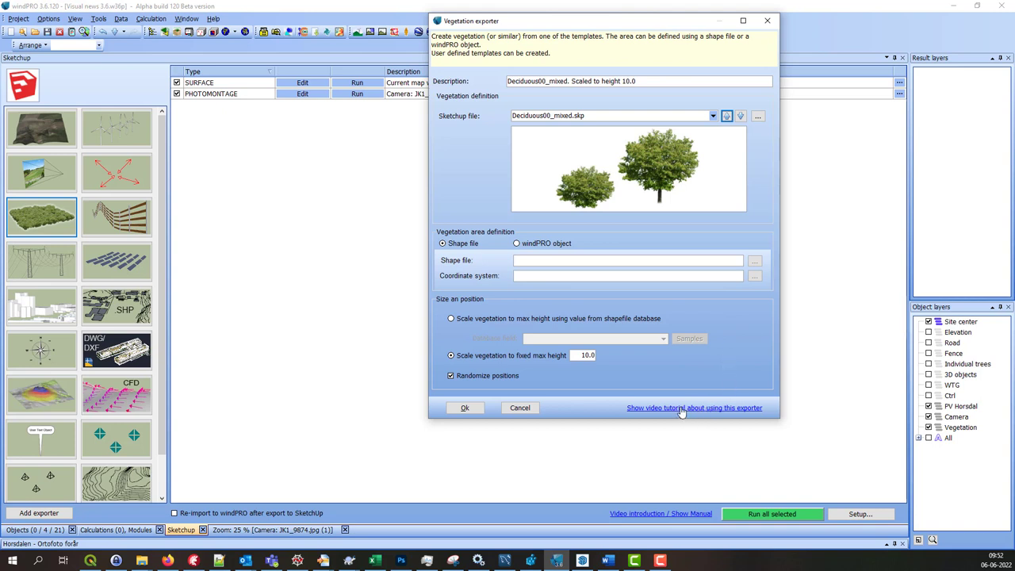
left_click(518, 408)
left_click(299, 531)
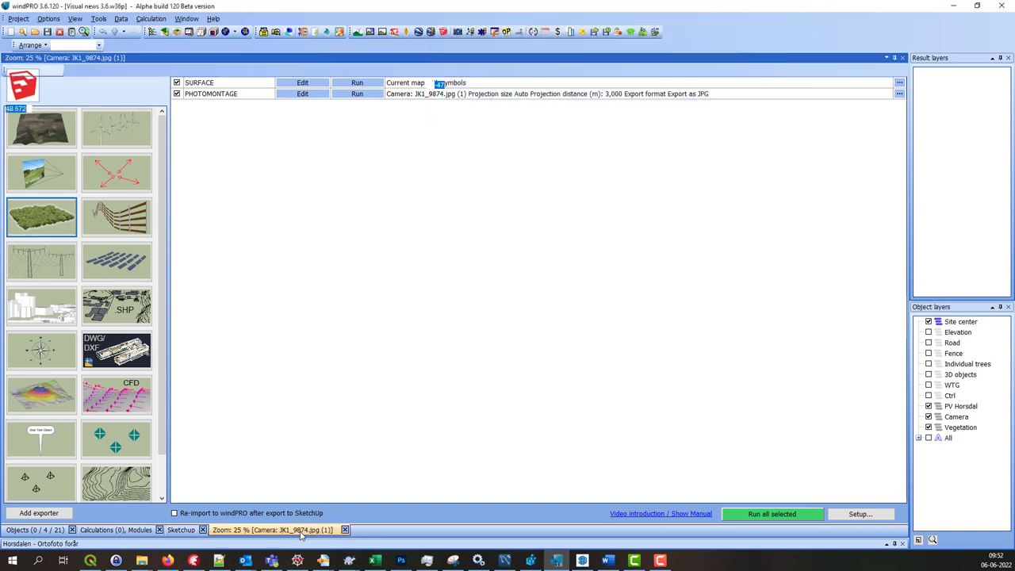
- Pan the photomontage left and zoom it to 50 % to show the rendered bushes
left_click_drag(558, 367, 464, 361)
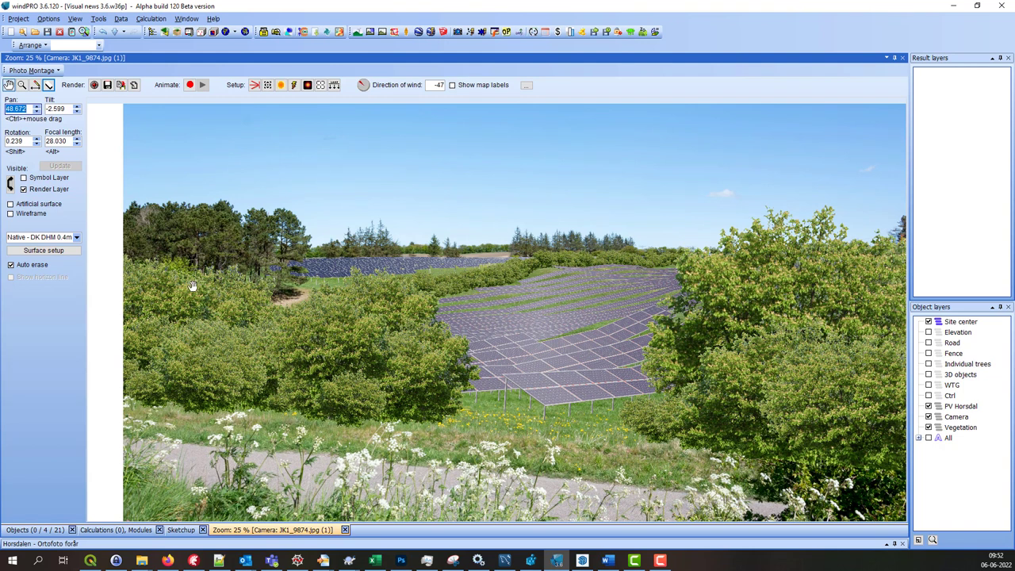
scroll(327, 336, "up", 1)
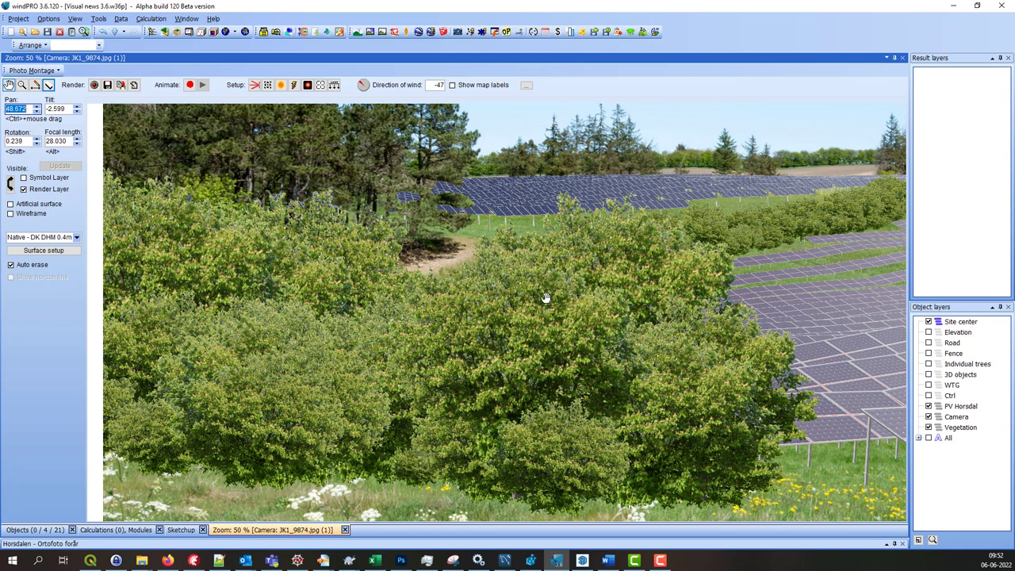
scroll(545, 298, "down", 1)
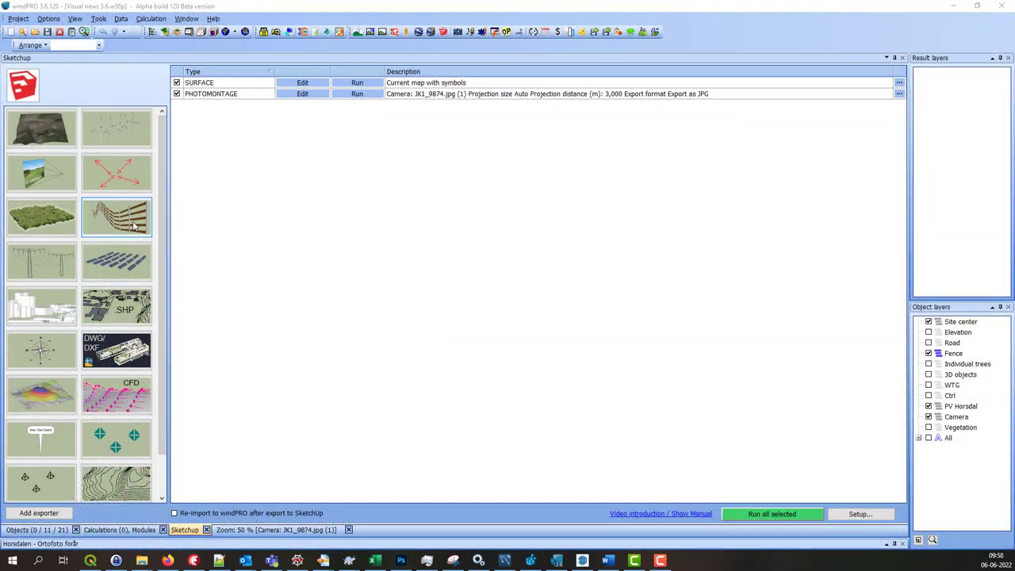
- Browse the fence exporter templates Fence02 to Fence04.skp and cancel without saving
left_click(135, 226)
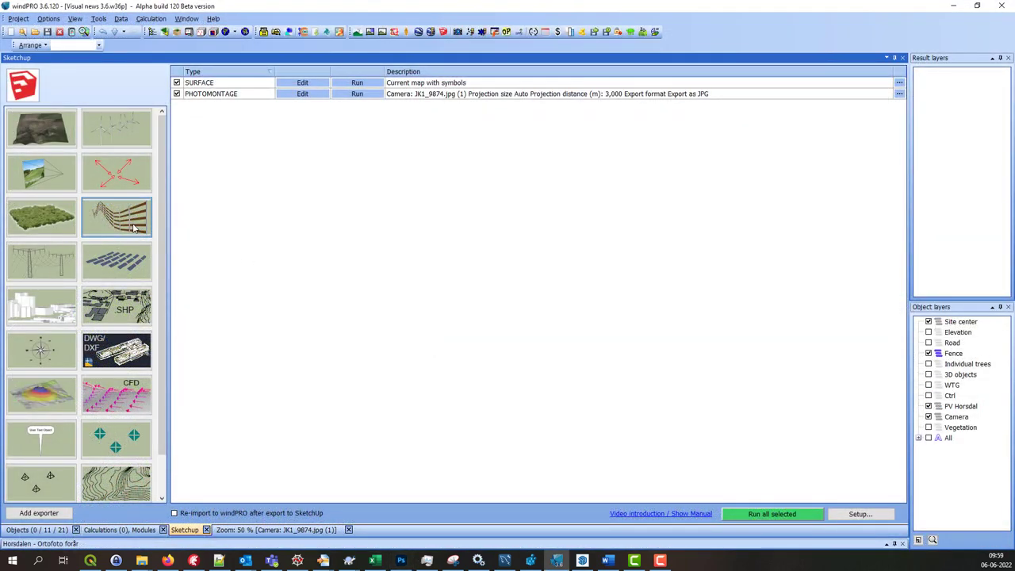
double_click(135, 227)
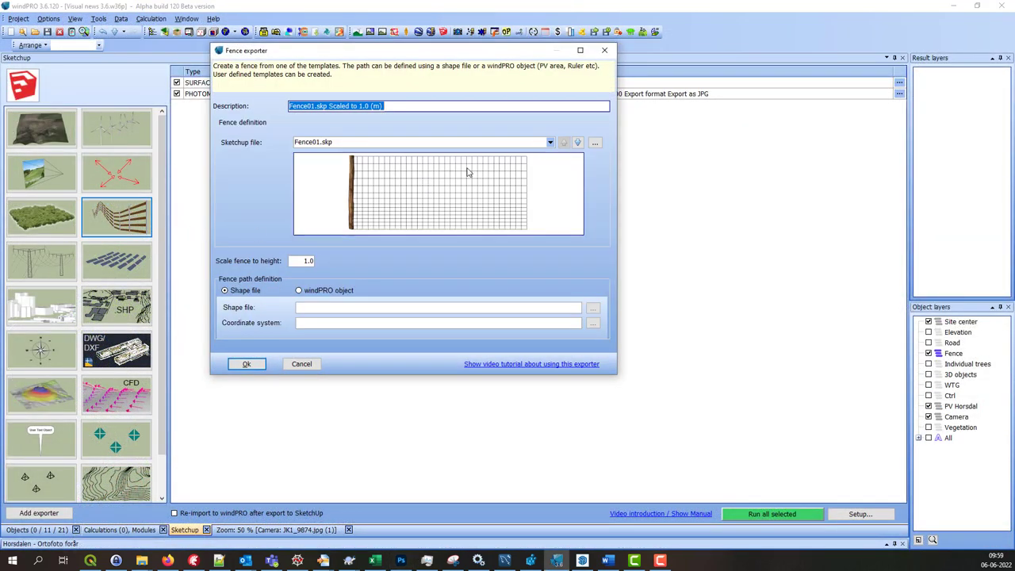
left_click(577, 143)
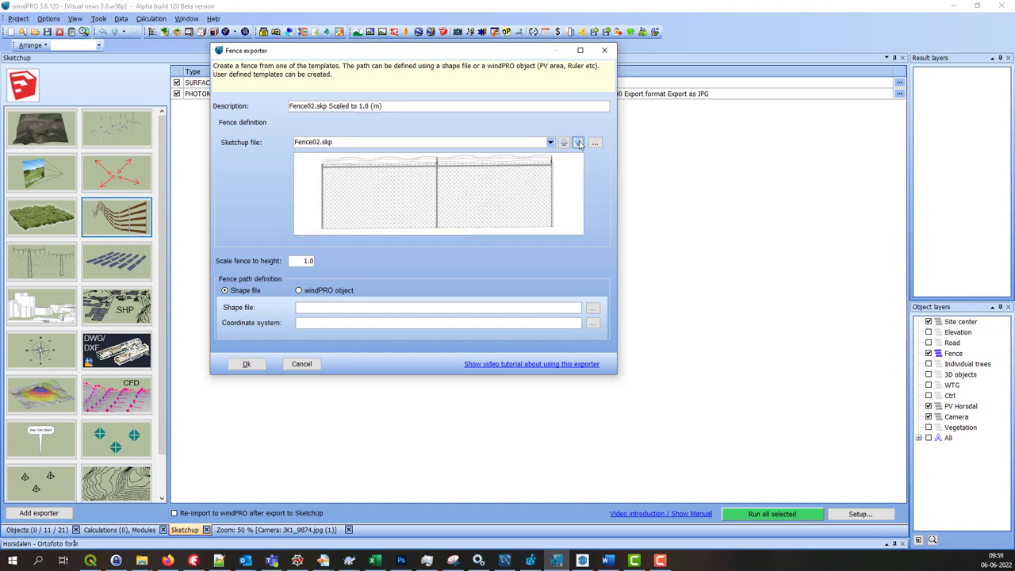
left_click(578, 143)
left_click(578, 143)
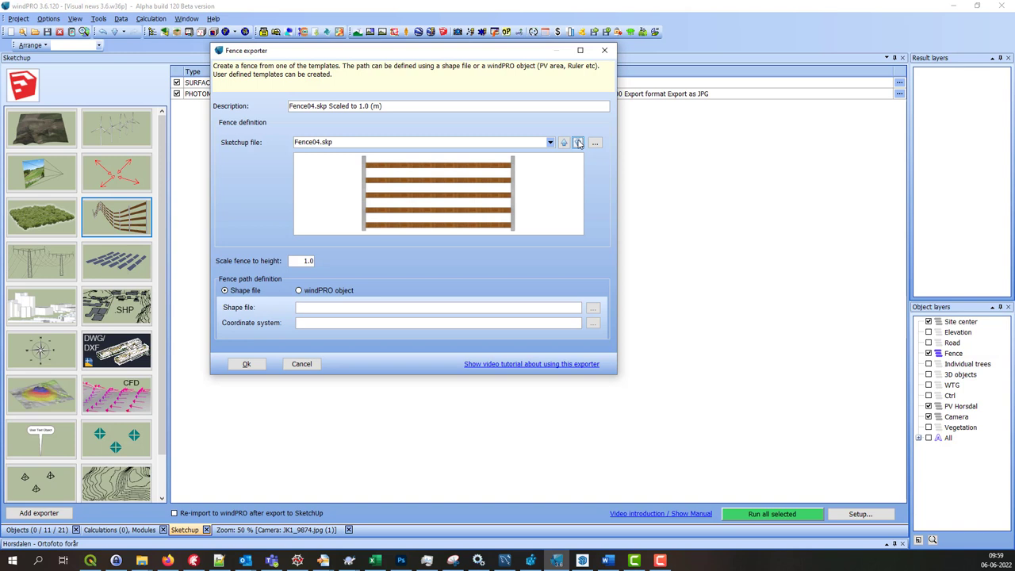
left_click(577, 144)
left_click(309, 365)
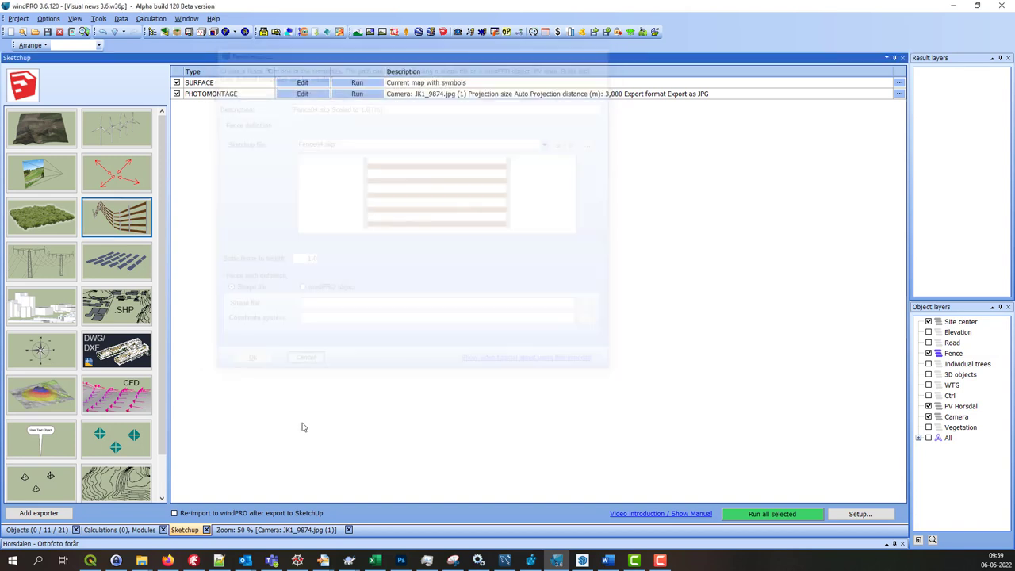
- View the 50 % photomontage and pan across the wooden fences in the solar park
left_click(287, 529)
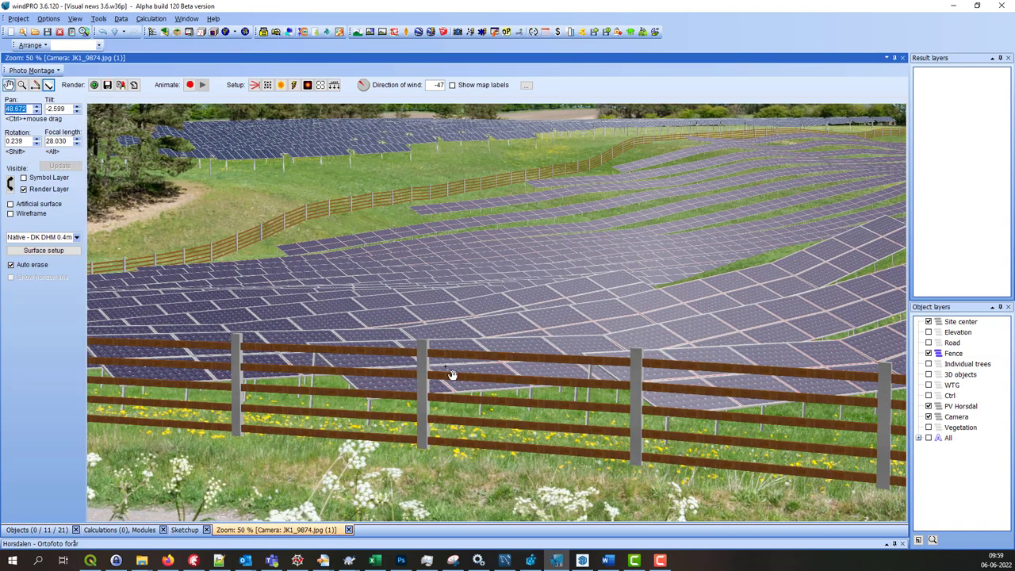
left_click_drag(524, 385, 685, 334)
left_click_drag(409, 331, 142, 388)
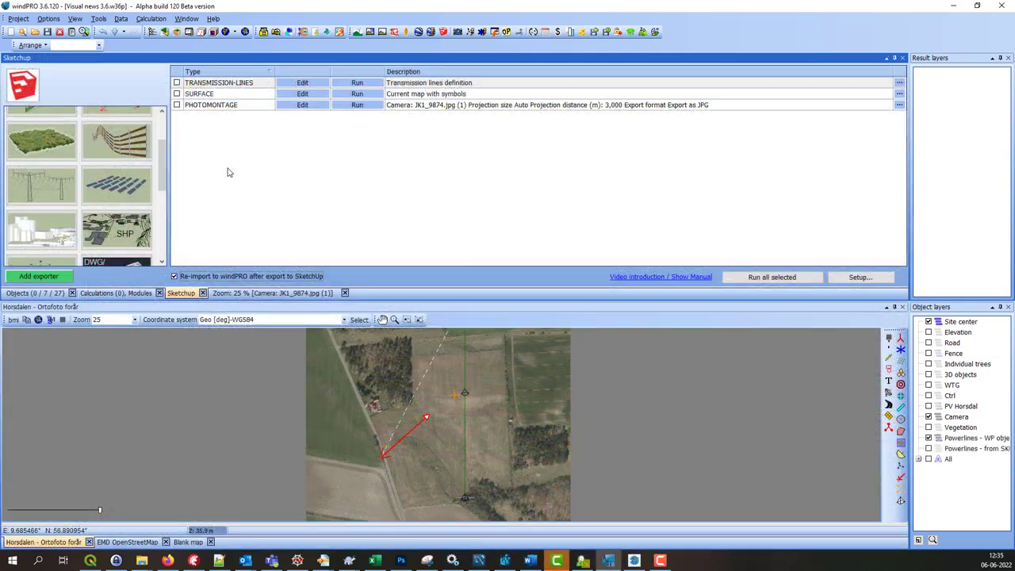
double_click(67, 186)
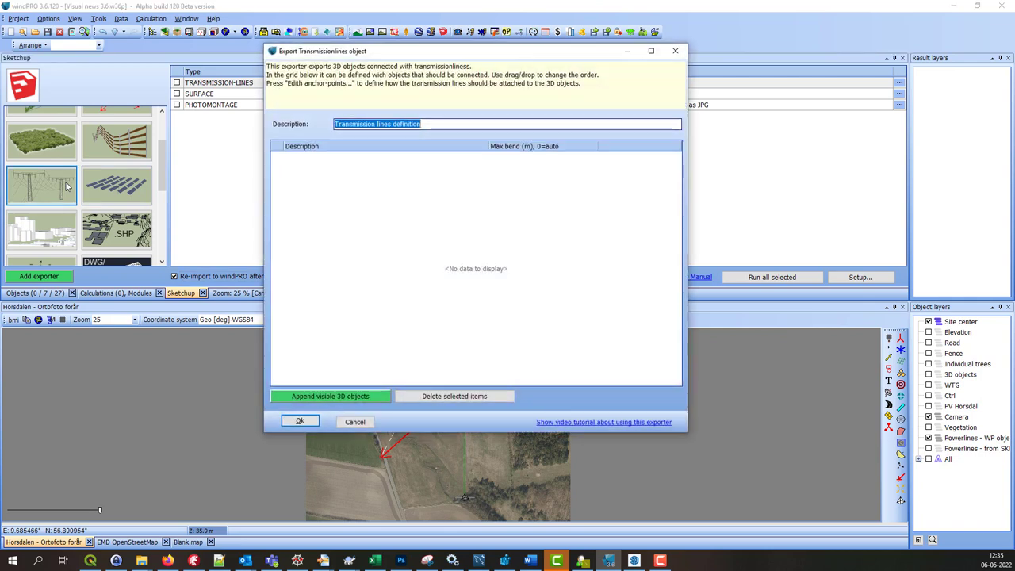
left_click(366, 397)
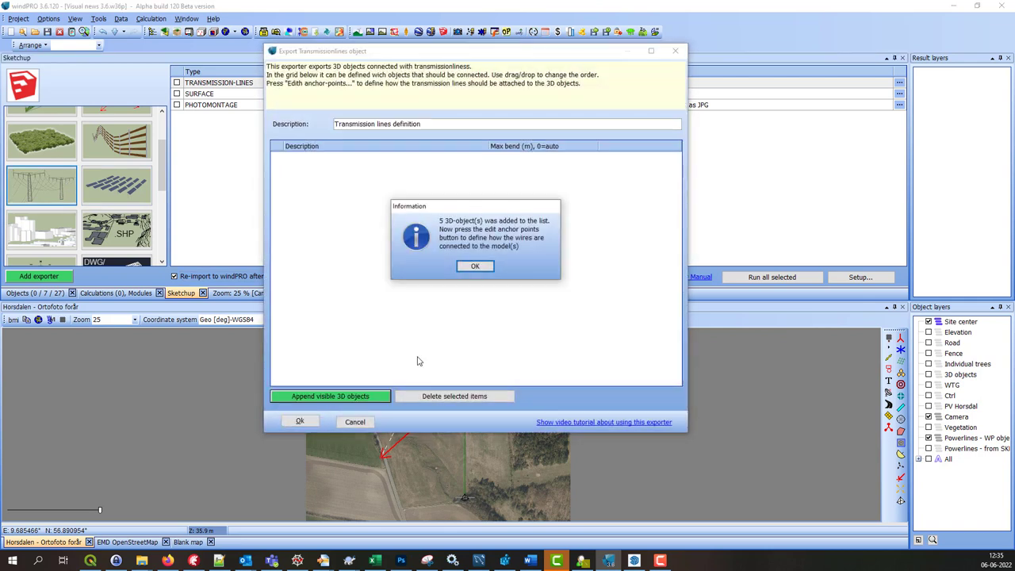
left_click(474, 266)
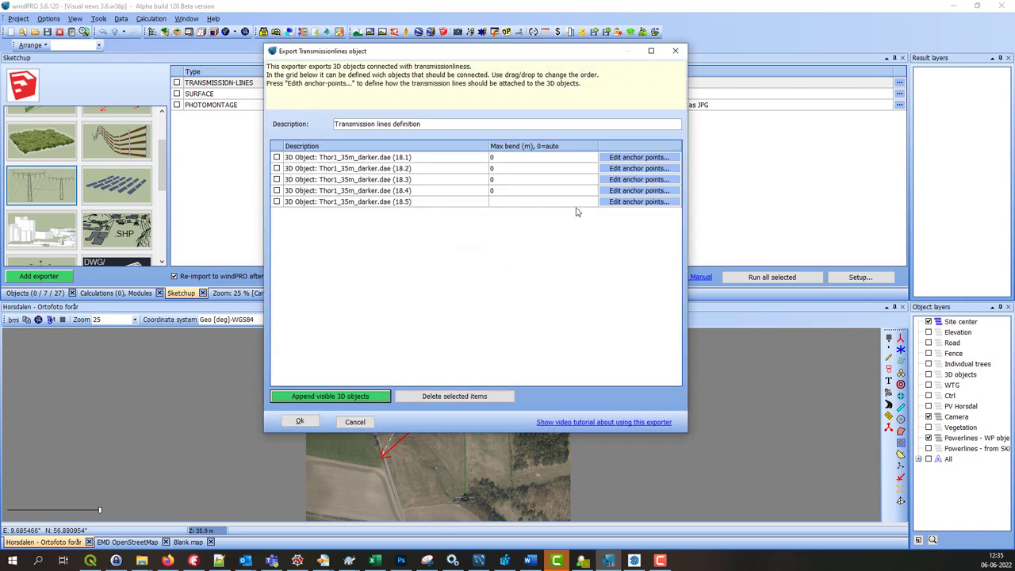
left_click(625, 161)
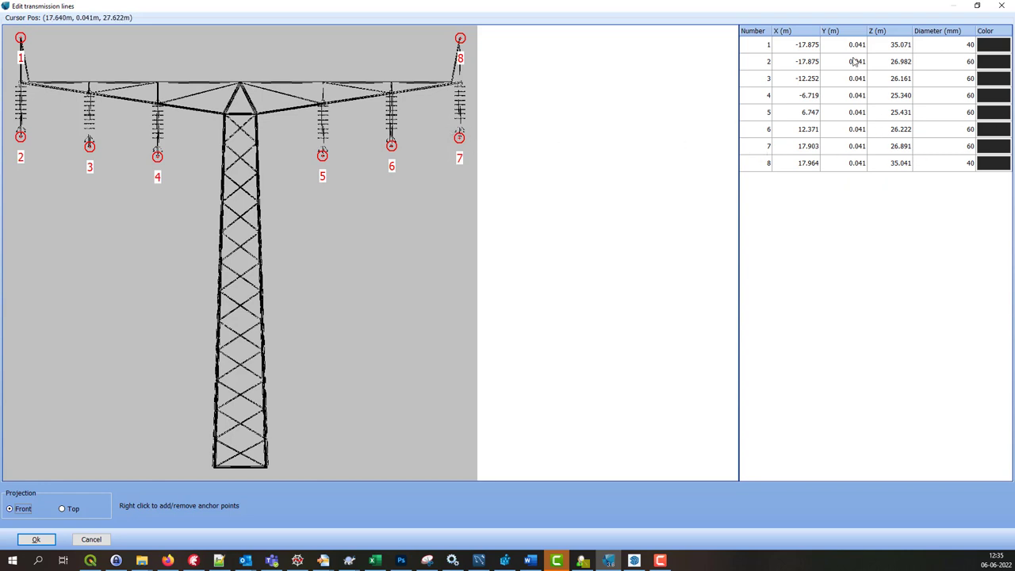
left_click(92, 541)
left_click(355, 421)
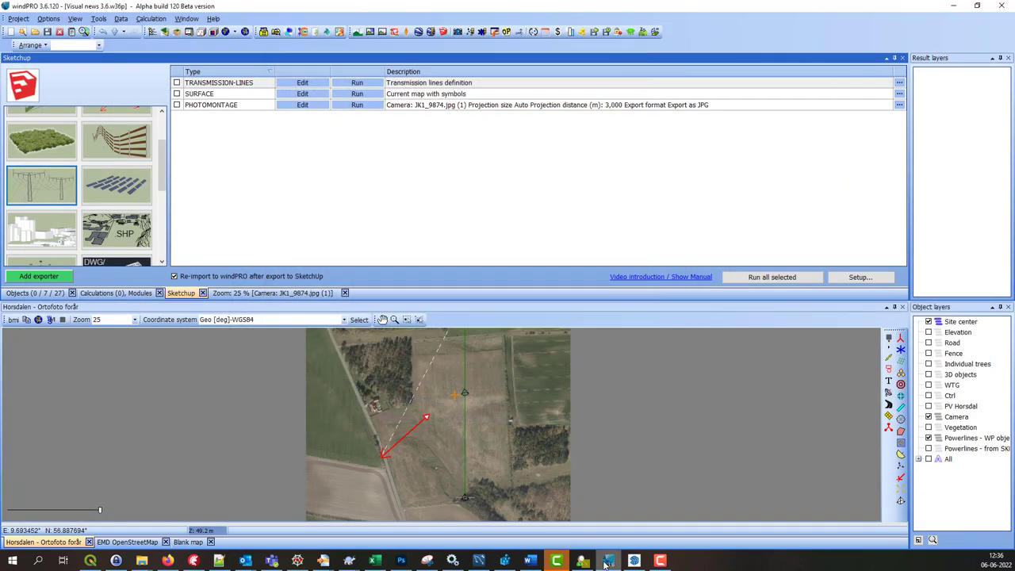
- In SketchUp, select the pylons and power lines from the Camera JK1_9874 scene and export them to windPRO
left_click(634, 560)
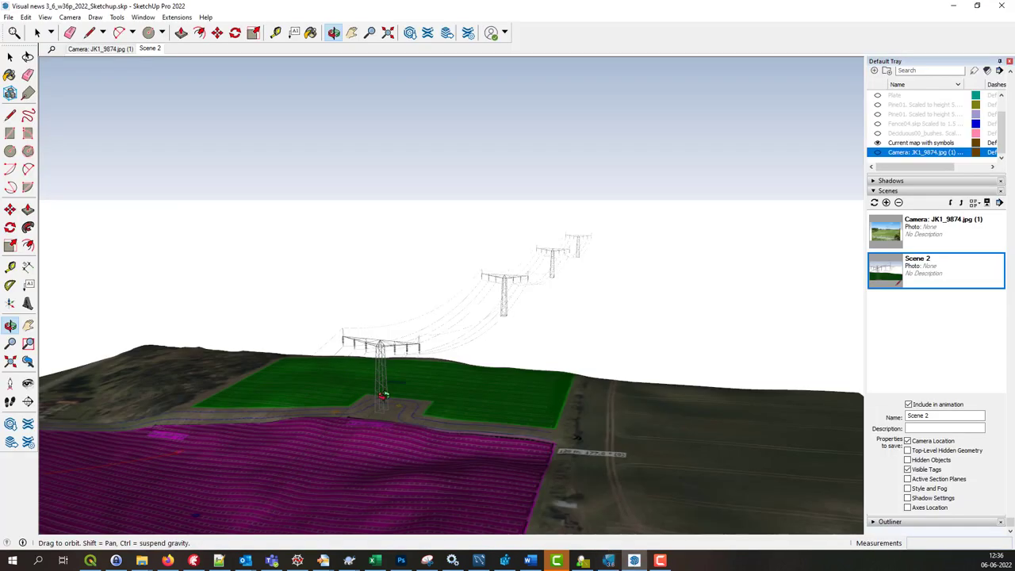
left_click(149, 49)
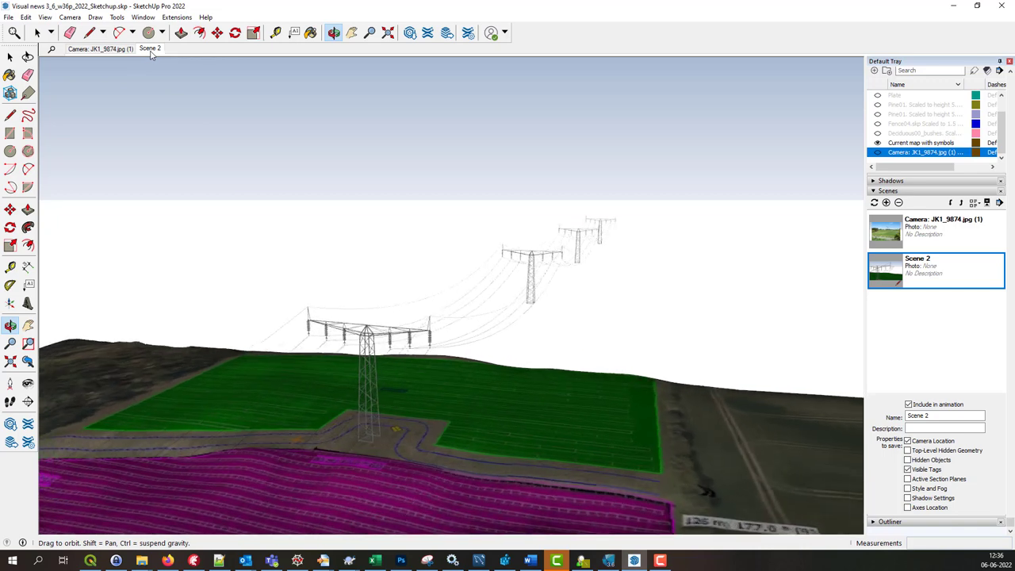
left_click(93, 49)
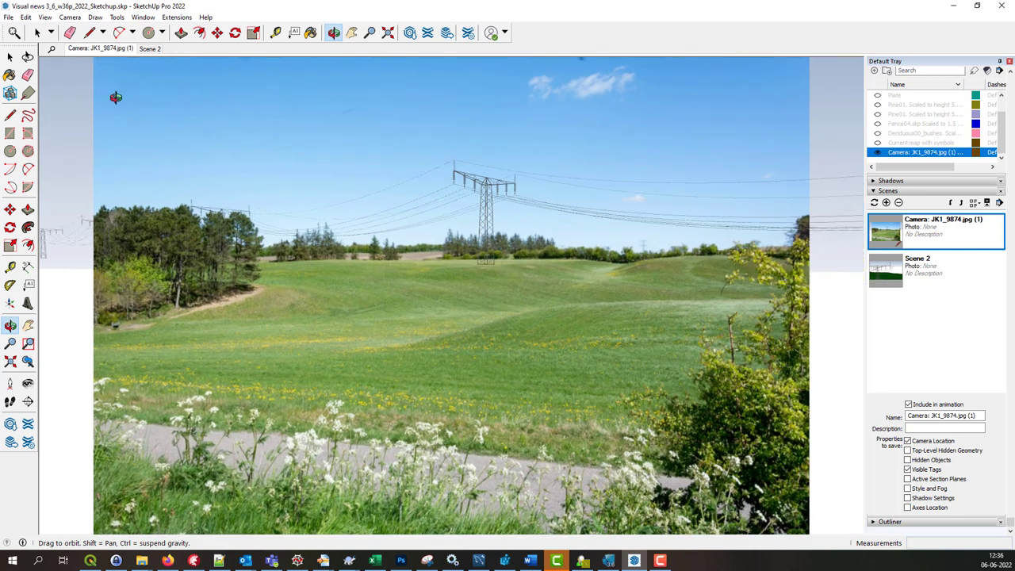
left_click(11, 57)
left_click_drag(56, 73, 844, 439)
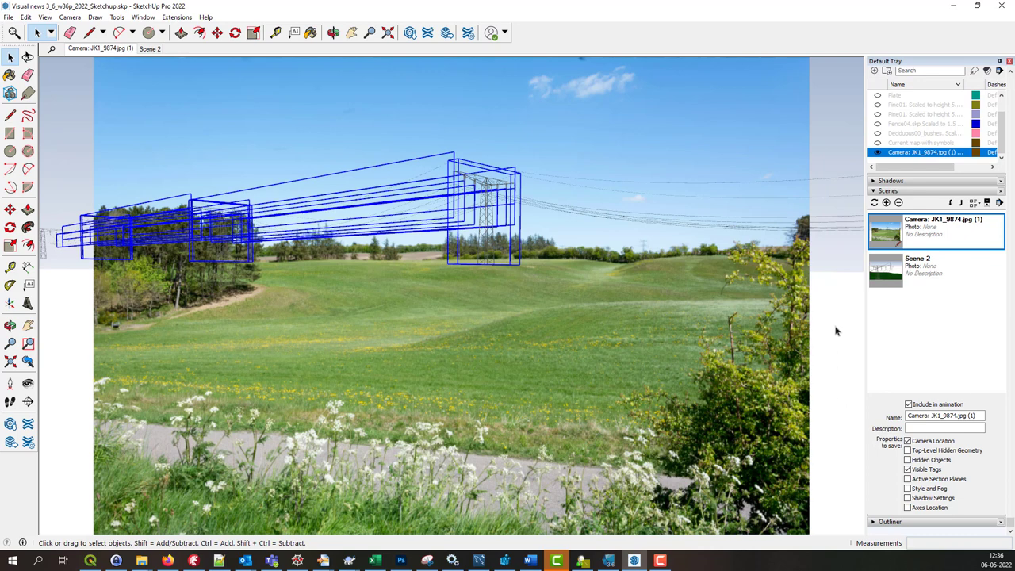
left_click(116, 17)
left_click(201, 320)
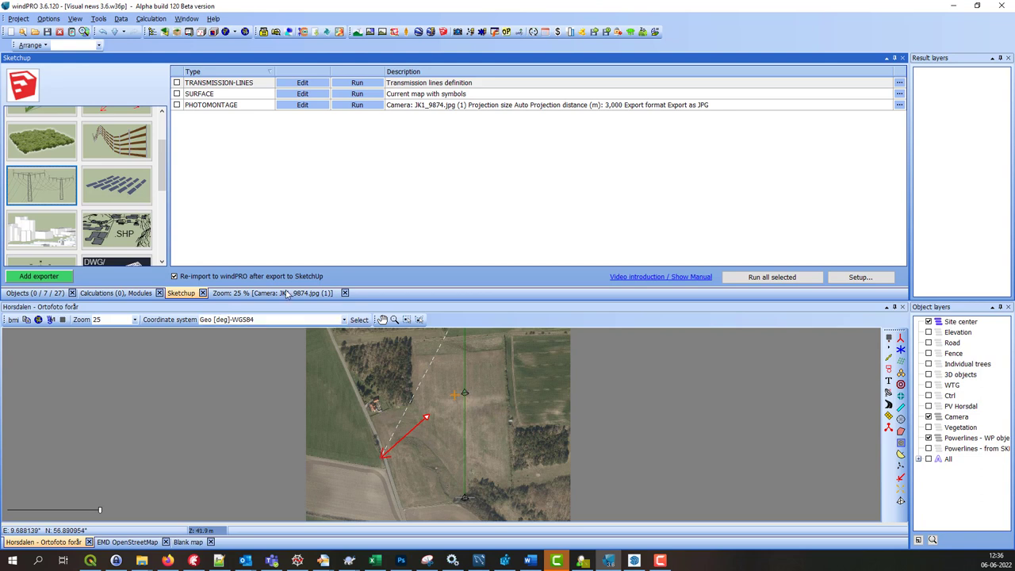
- View the rendered camera photomontage, zooming out and back in
left_click(292, 293)
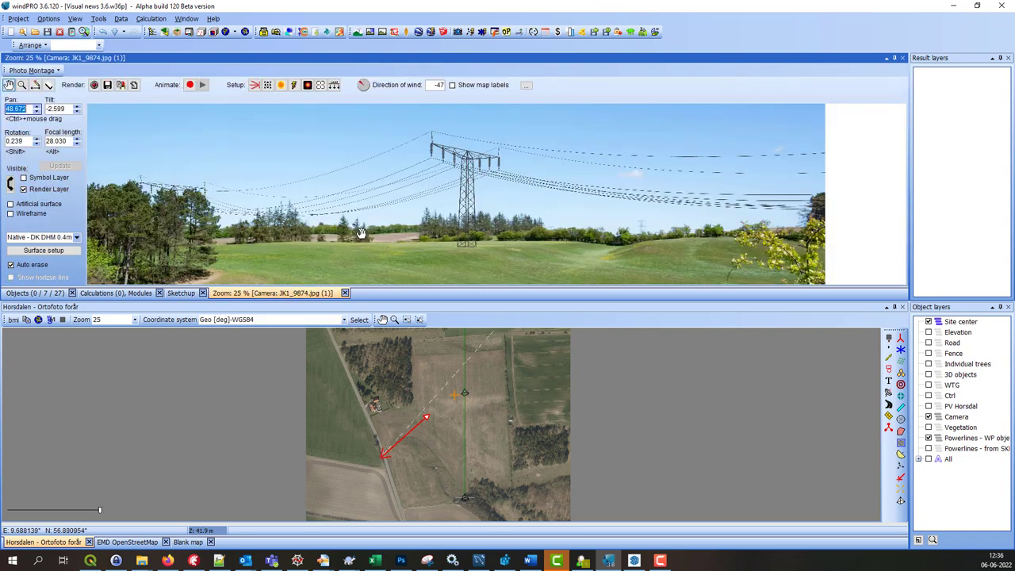
scroll(370, 230, "down", 1)
scroll(462, 230, "up", 1)
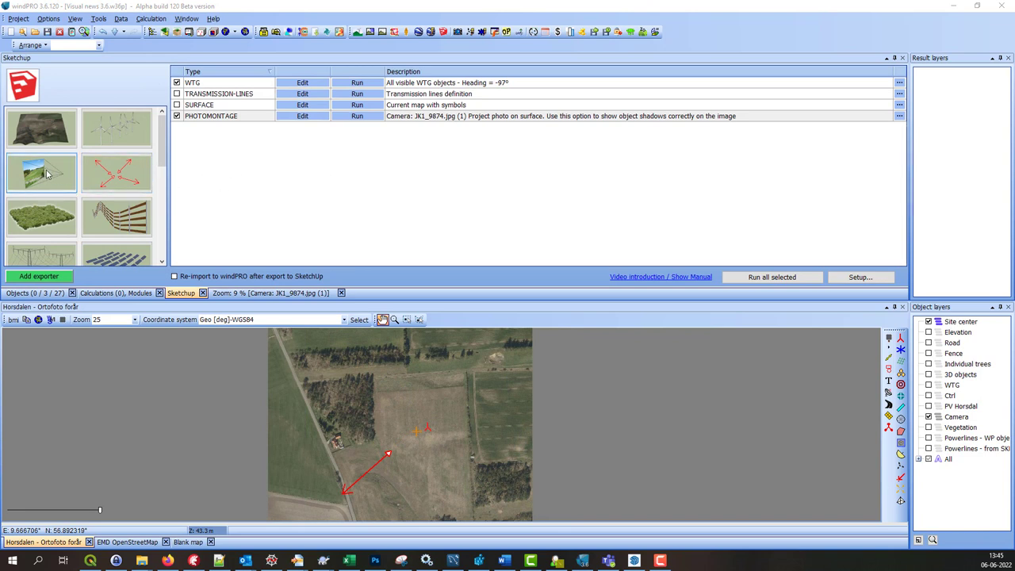
- Review the photomontage export options (photo on surface, 1,000 m, Auto size, JPG), then view it in SketchUp
left_click(306, 117)
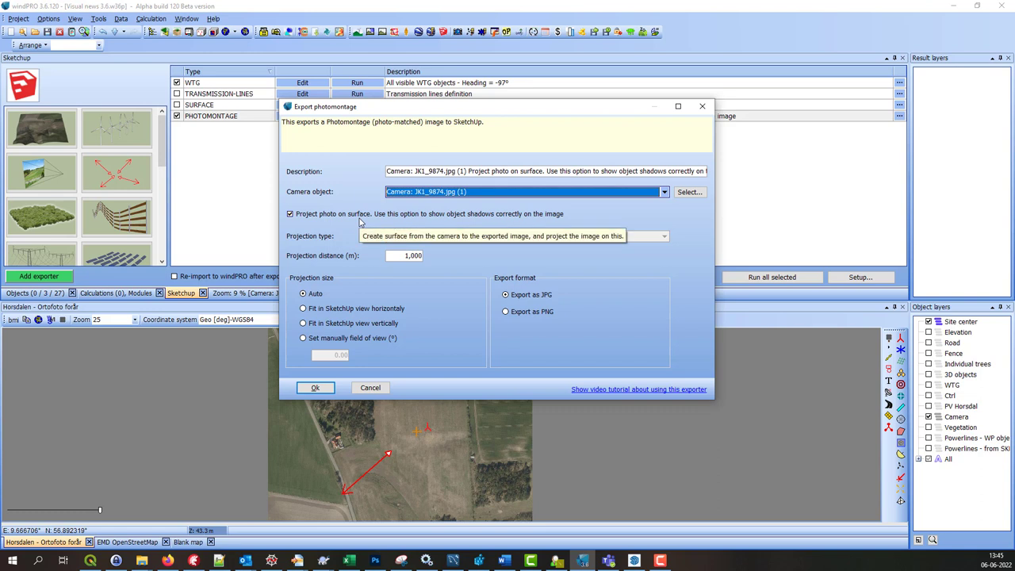
left_click(633, 560)
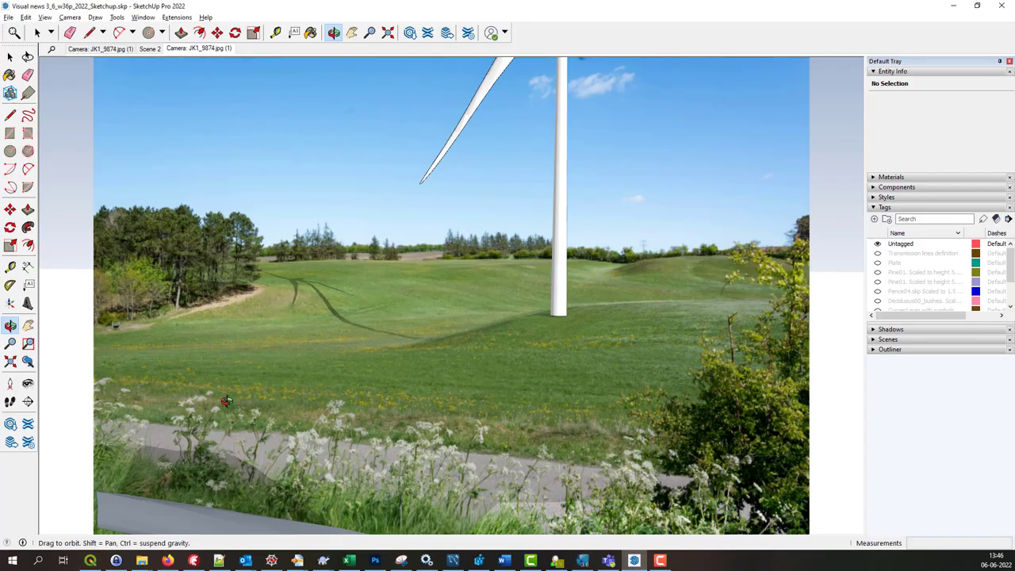
- Inspect the photo plane in 3D, return to the camera scene, and rotate the wind turbine with Rotate wtgs
left_click_drag(406, 391, 403, 295)
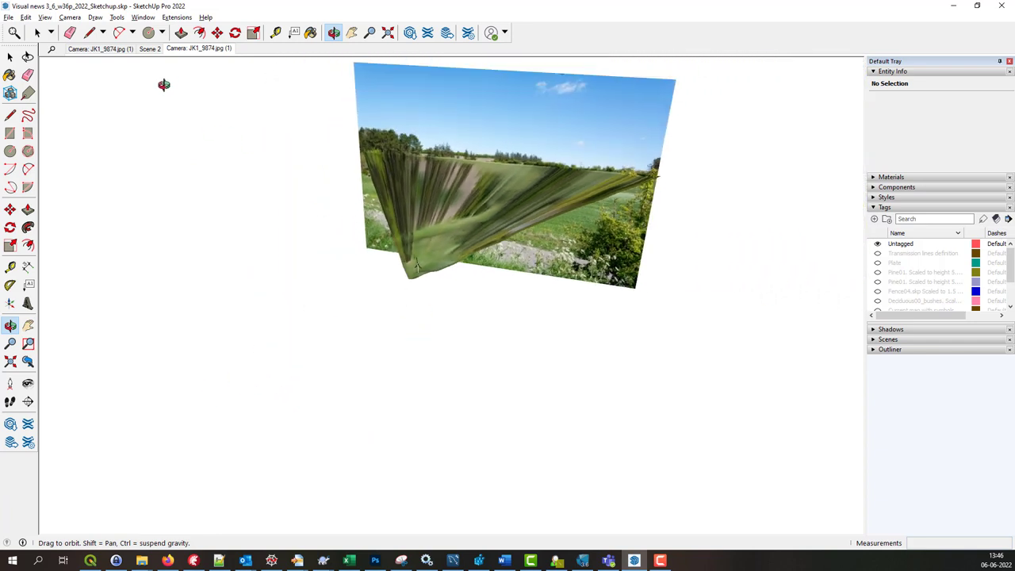
left_click(212, 50)
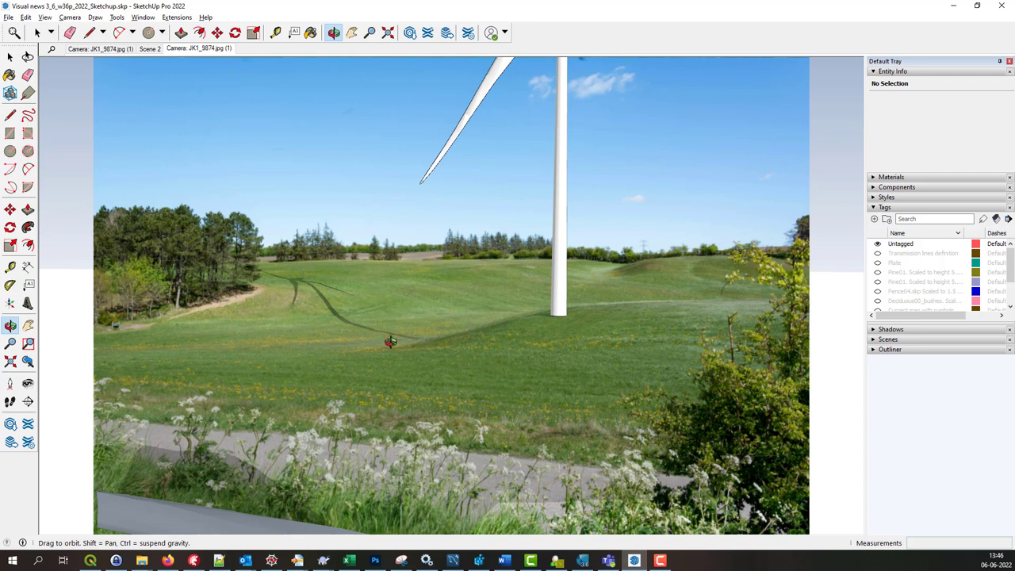
left_click(117, 17)
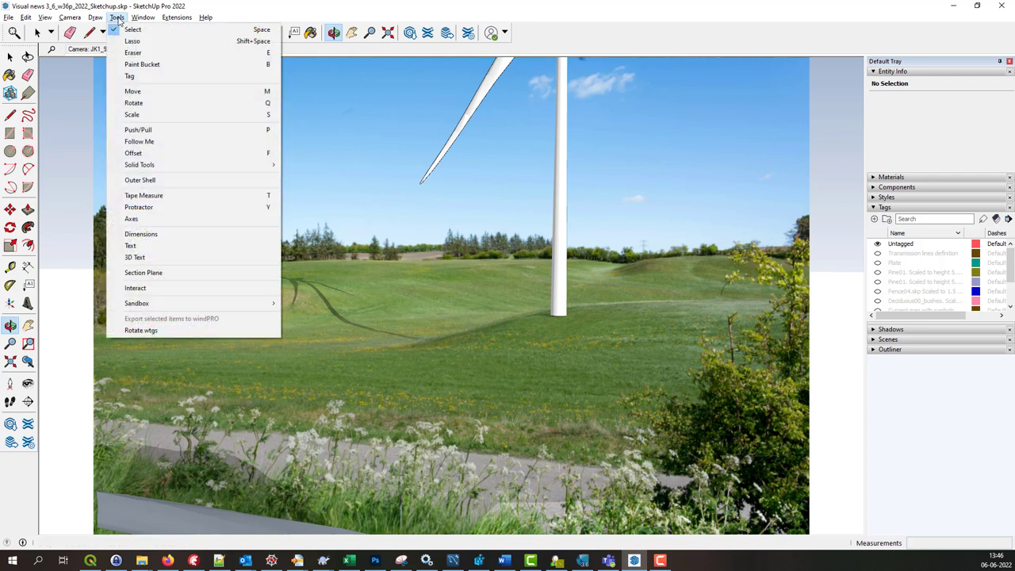
left_click(195, 330)
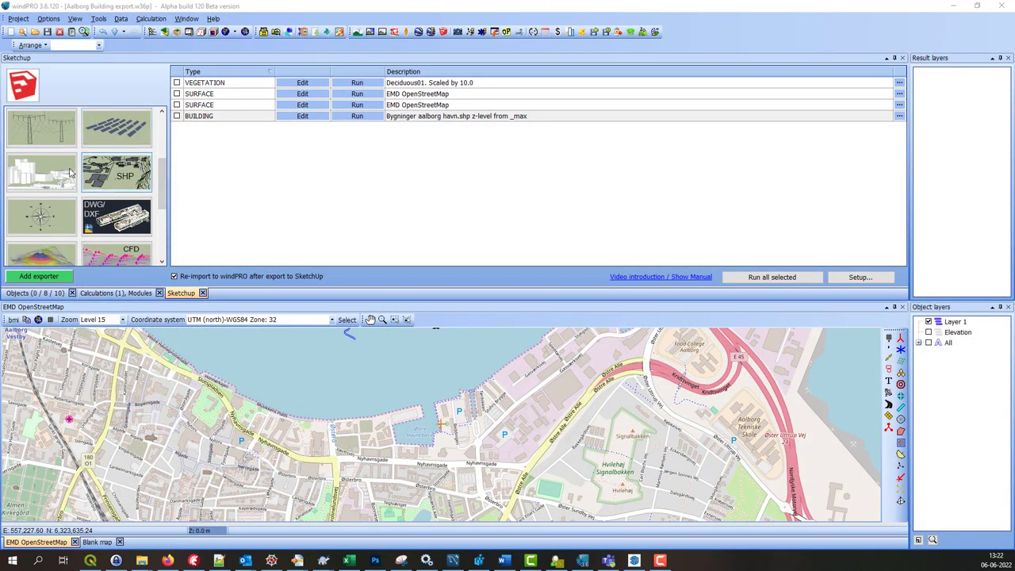
- Review the Aalborg Building exporter settings, then view the white box buildings along the harbour in SketchUp
left_click(317, 117)
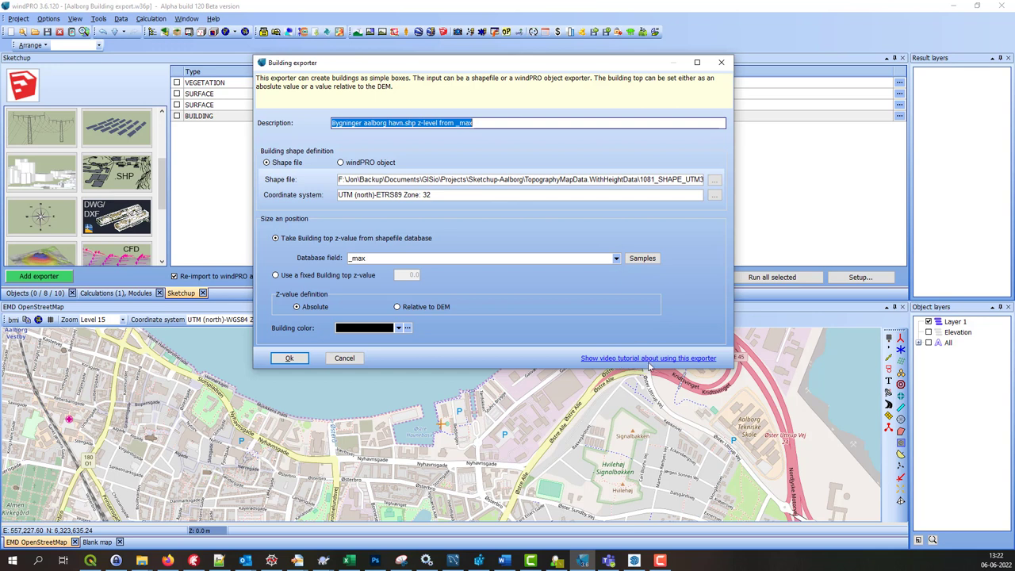
left_click(634, 561)
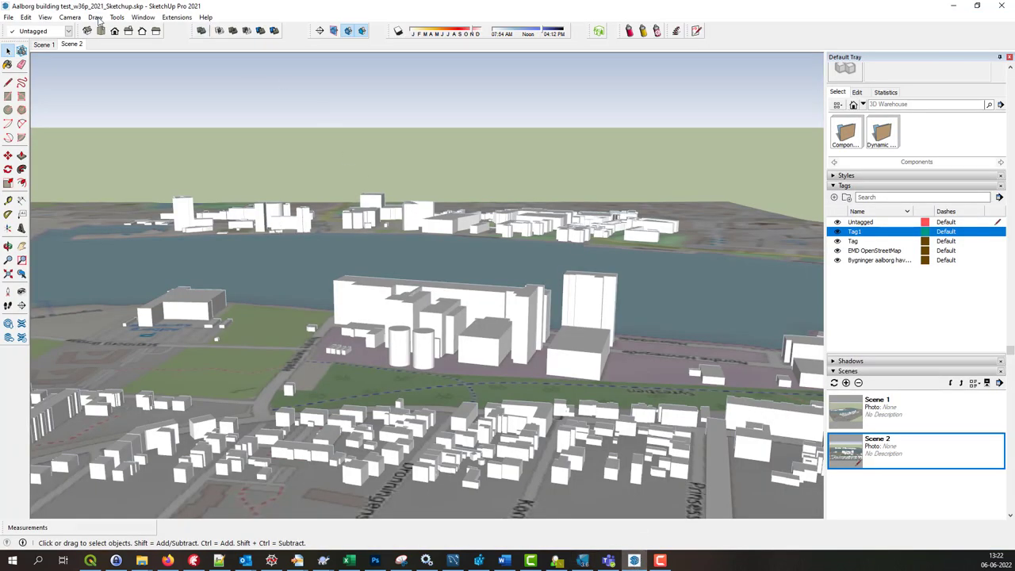
- From the Scene 1 view, select the harbour-front buildings and export them back to windPRO
left_click(40, 45)
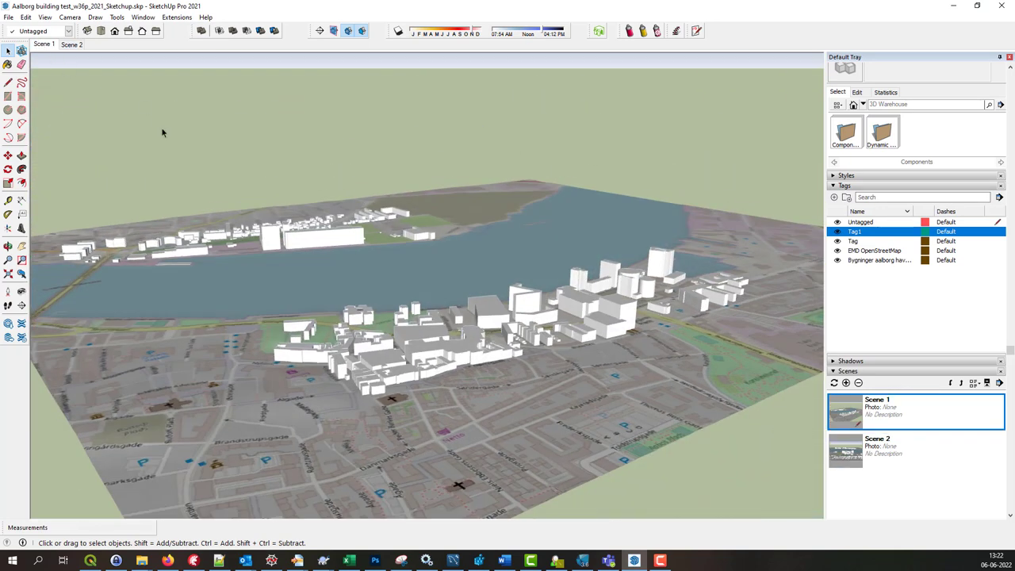
left_click_drag(162, 132, 661, 381)
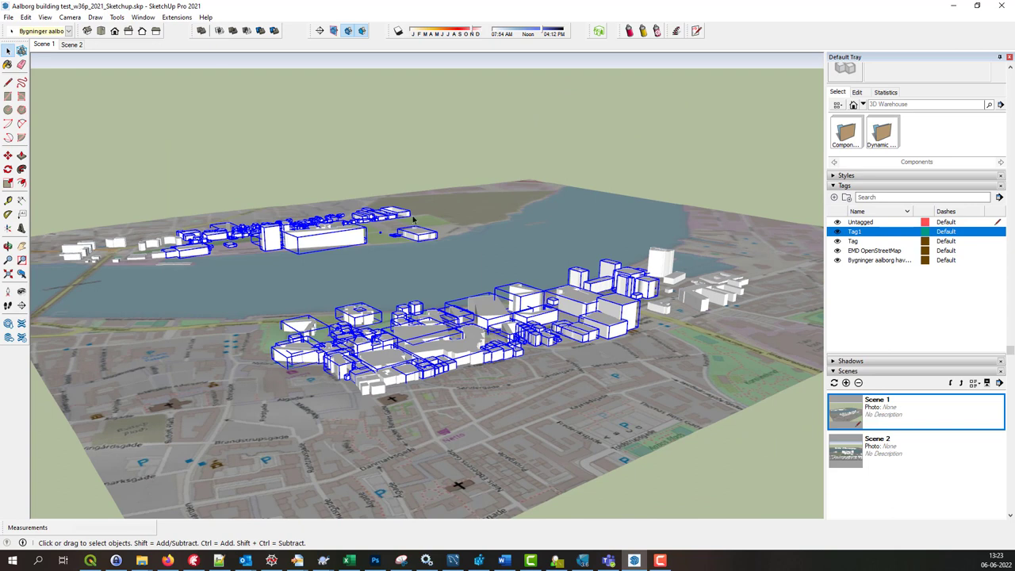
left_click(117, 18)
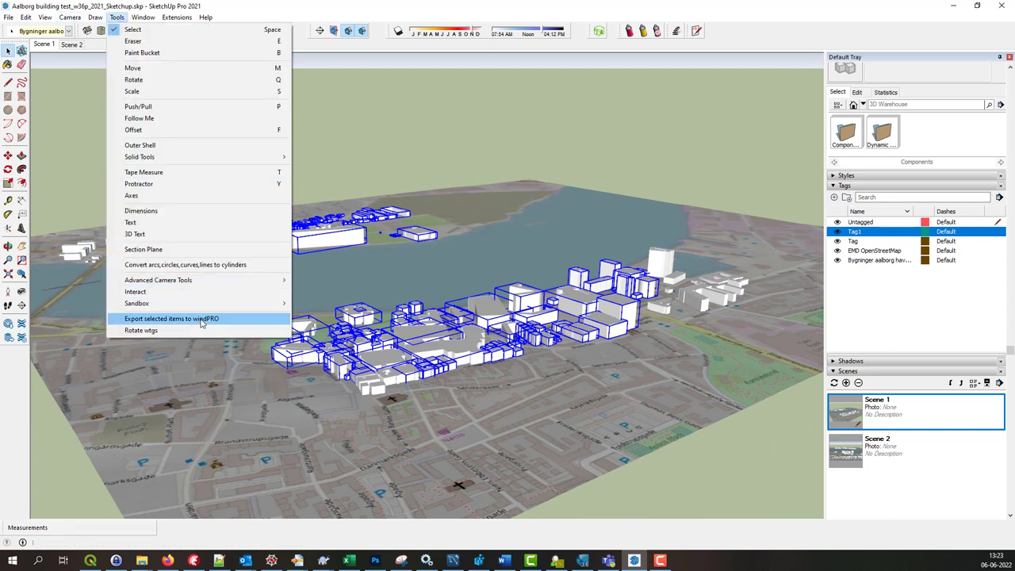
left_click(203, 319)
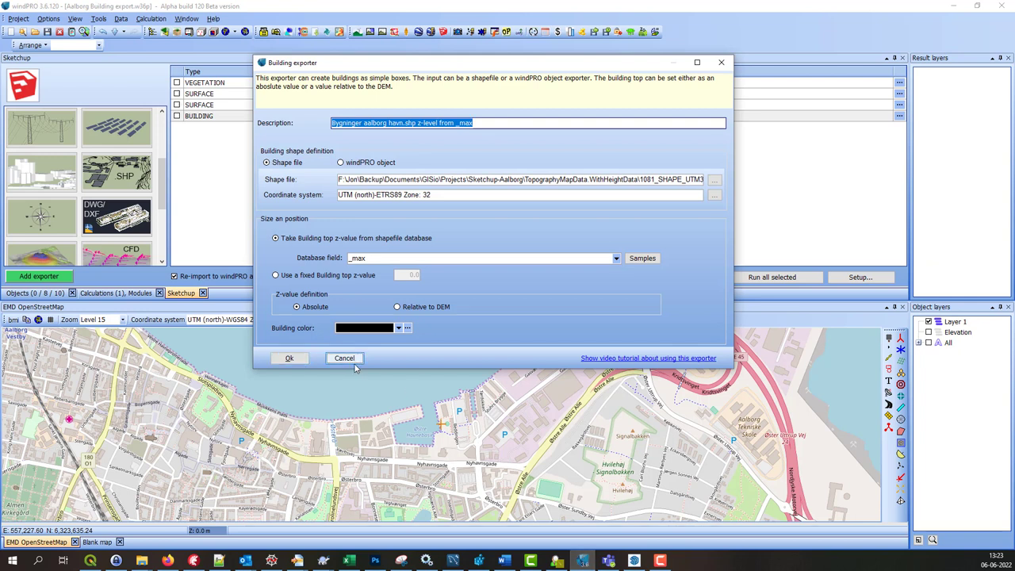
- Confirm the Building exporter settings with Ok
left_click(290, 357)
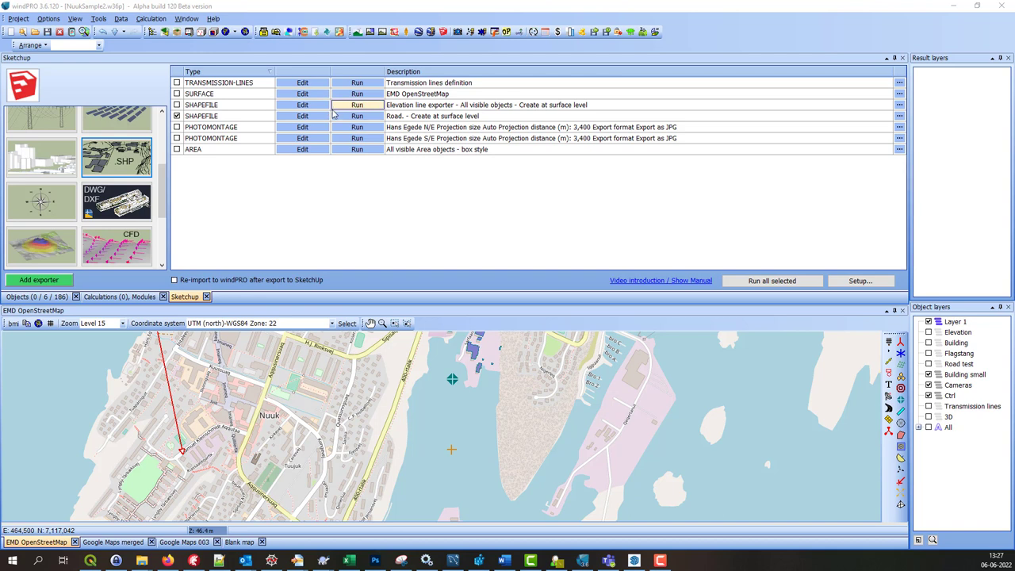
- Show the Road shapefile exporter settings, then view the roads as black lines on the Nuuk map in SketchUp
left_click(311, 117)
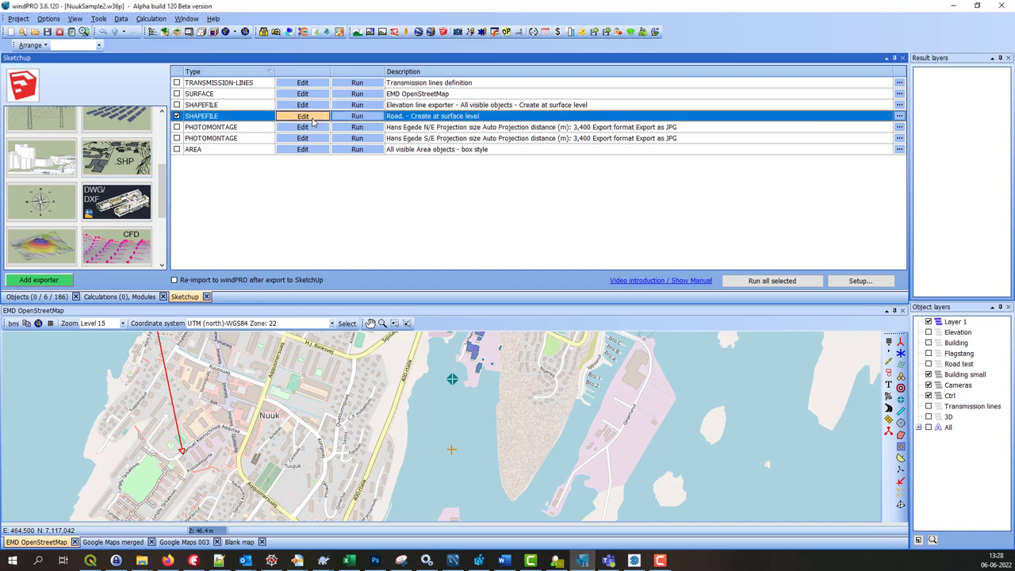
left_click(313, 119)
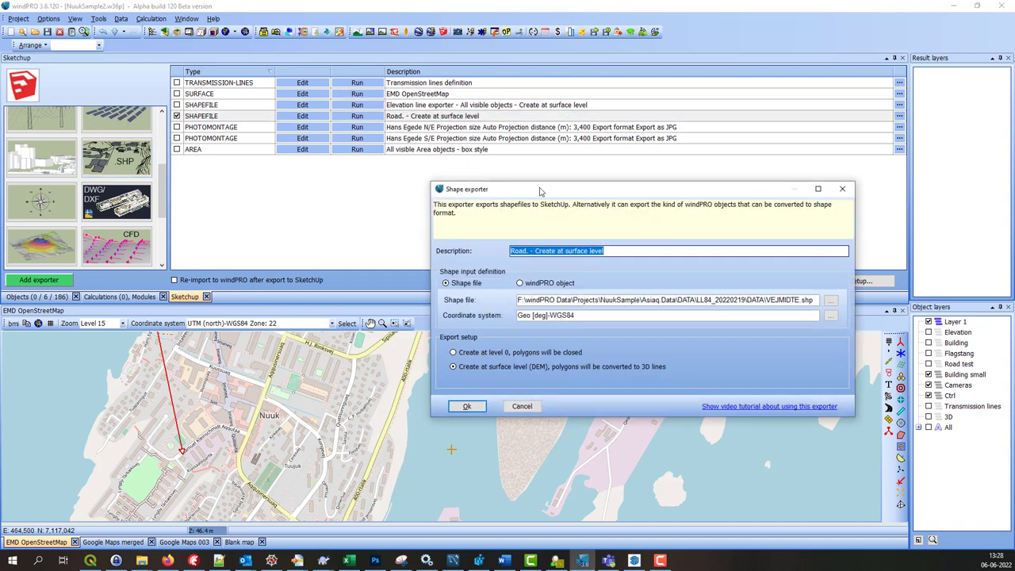
left_click_drag(544, 190, 508, 138)
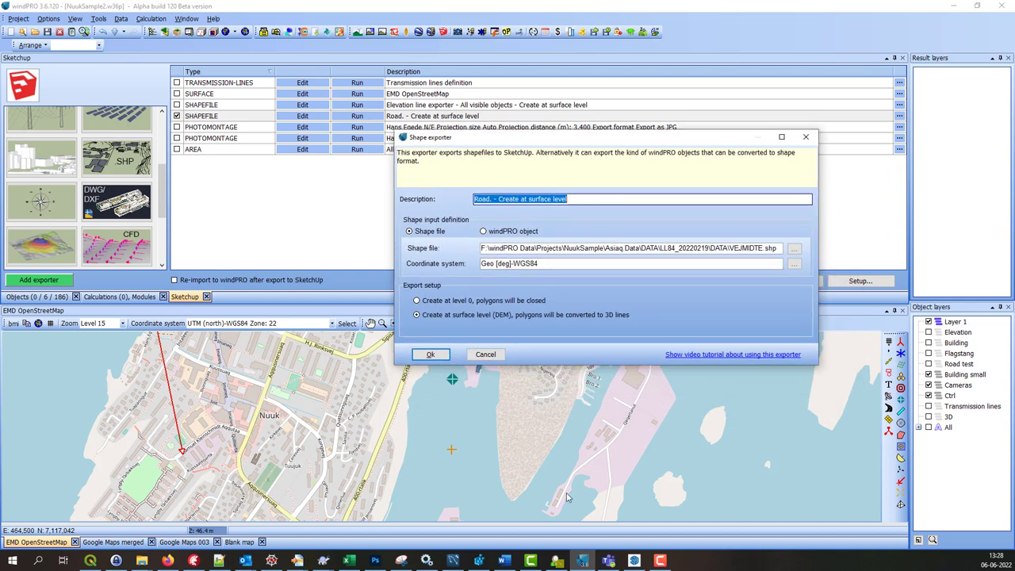
left_click(636, 560)
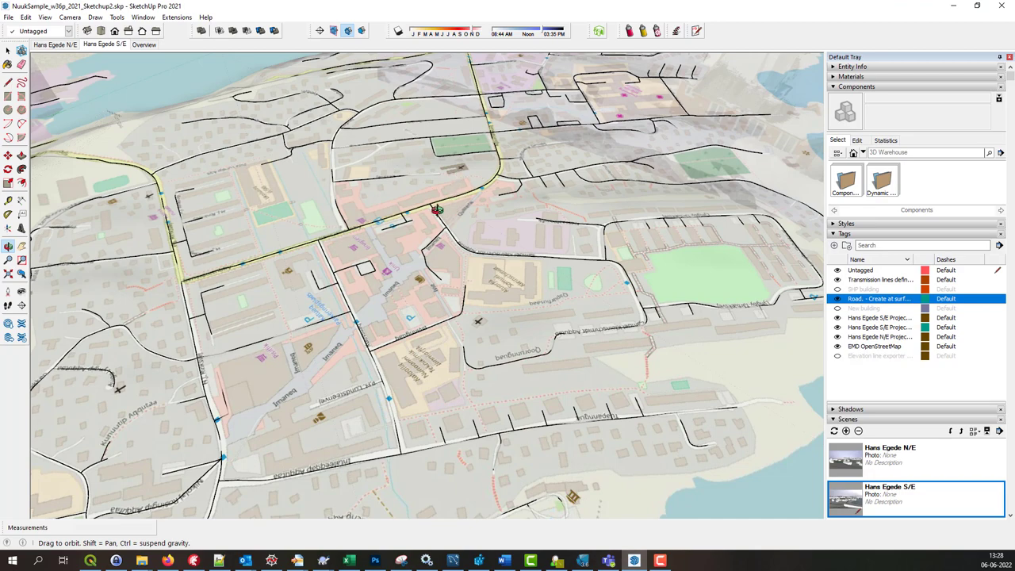
- Zoom and orbit to inspect the Nuuk roads on the terrain, then go to the Hans Egede S/E scene
scroll(435, 207, "up", 2)
left_click_drag(379, 167, 406, 149)
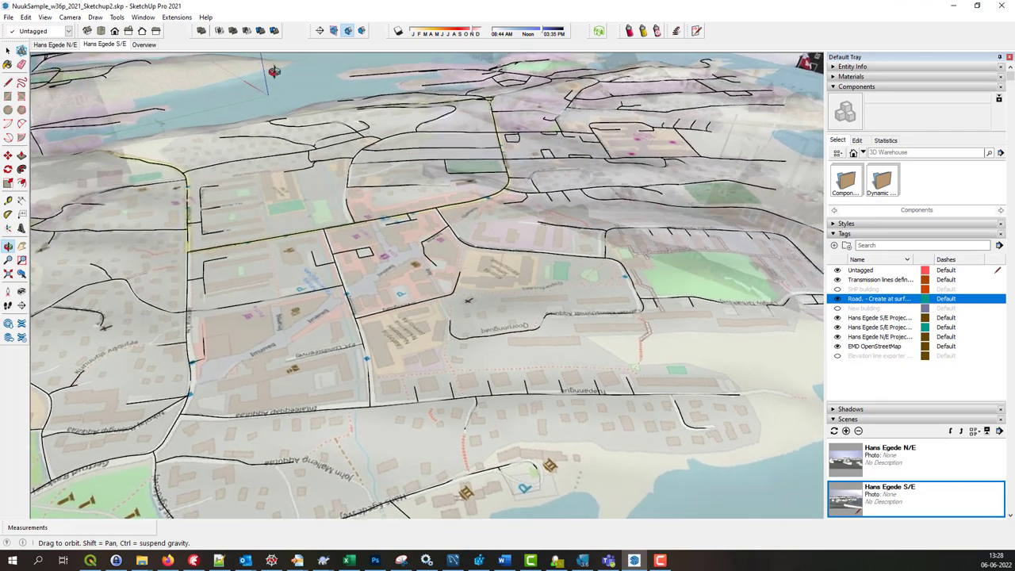
left_click(102, 45)
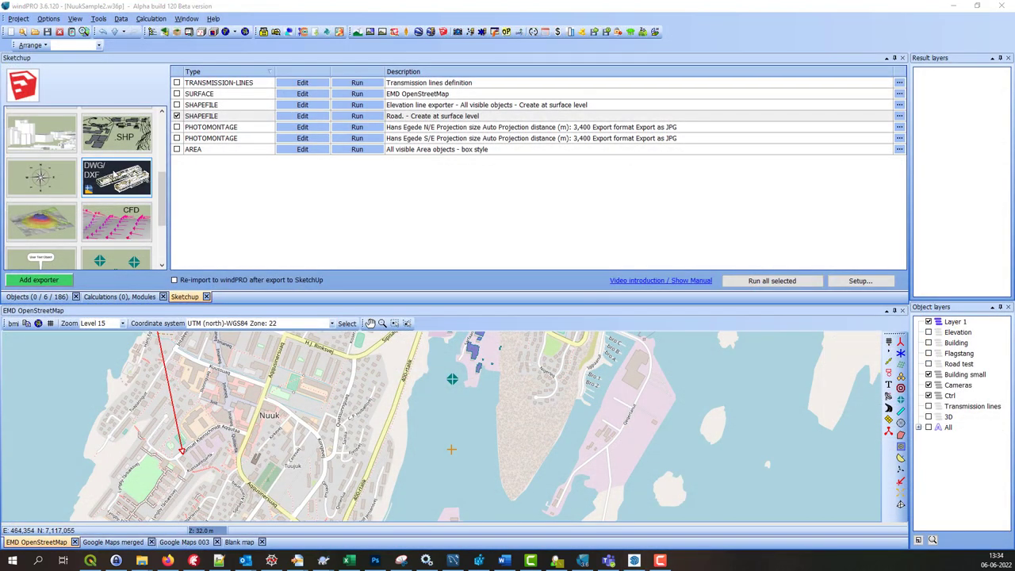
- Open the DWG/DXF exporter setup and check its UTM (north)-WGS84 Zone 22 file coordinate system
left_click(115, 176)
double_click(115, 176)
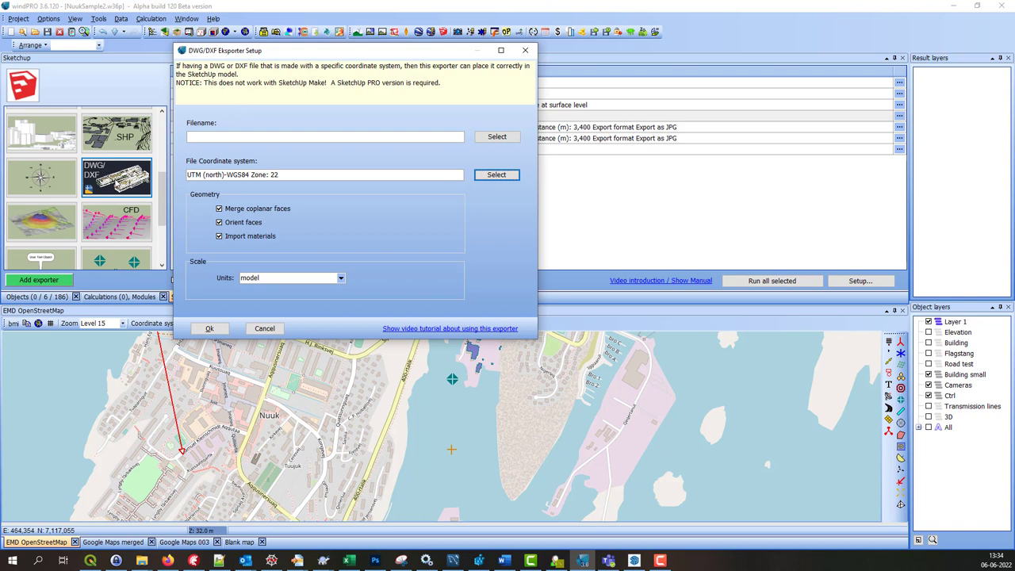
left_click(286, 174)
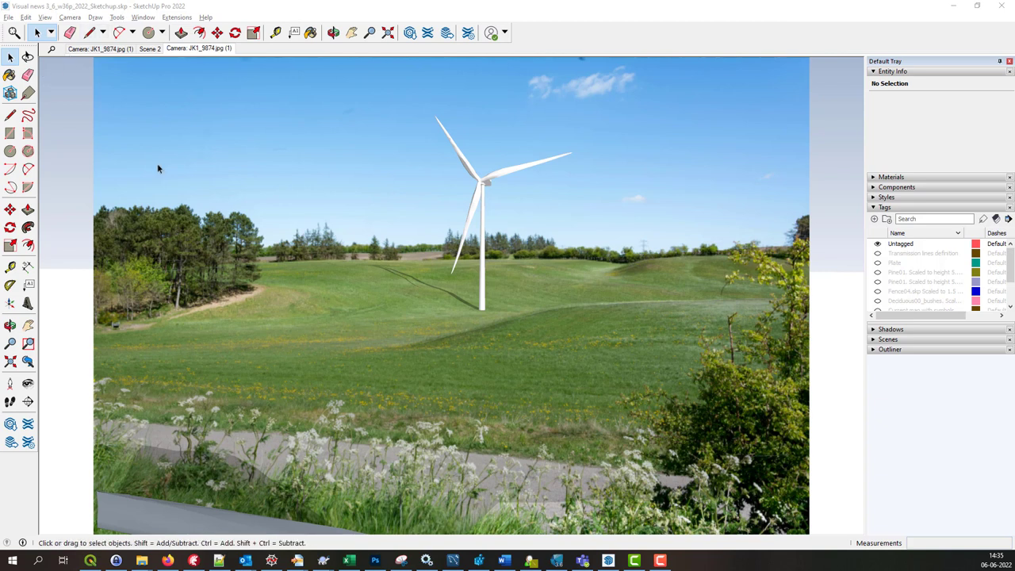
- Select the wind turbine to show its EMD_wtg component details in Entity Info
left_click(481, 309)
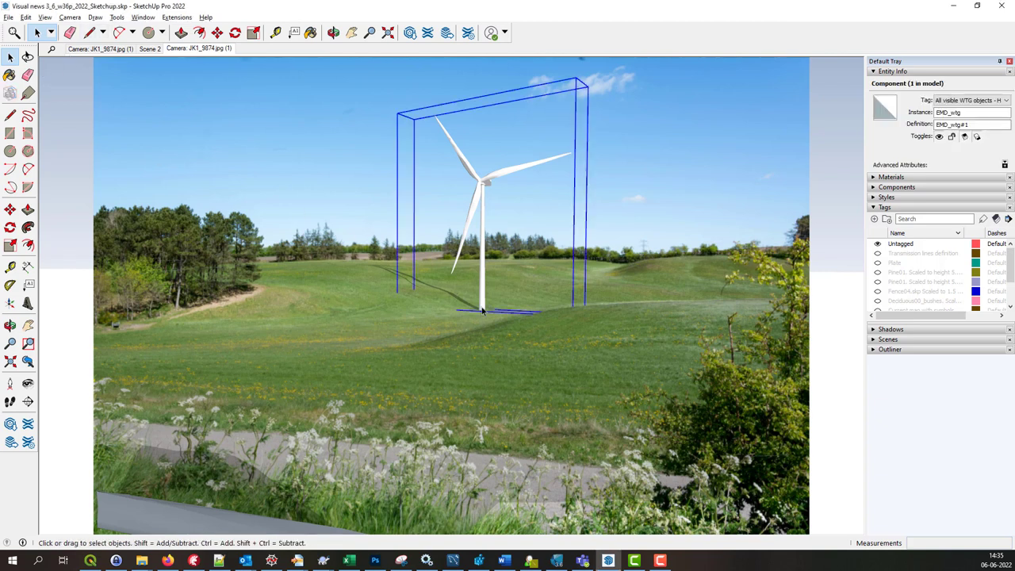